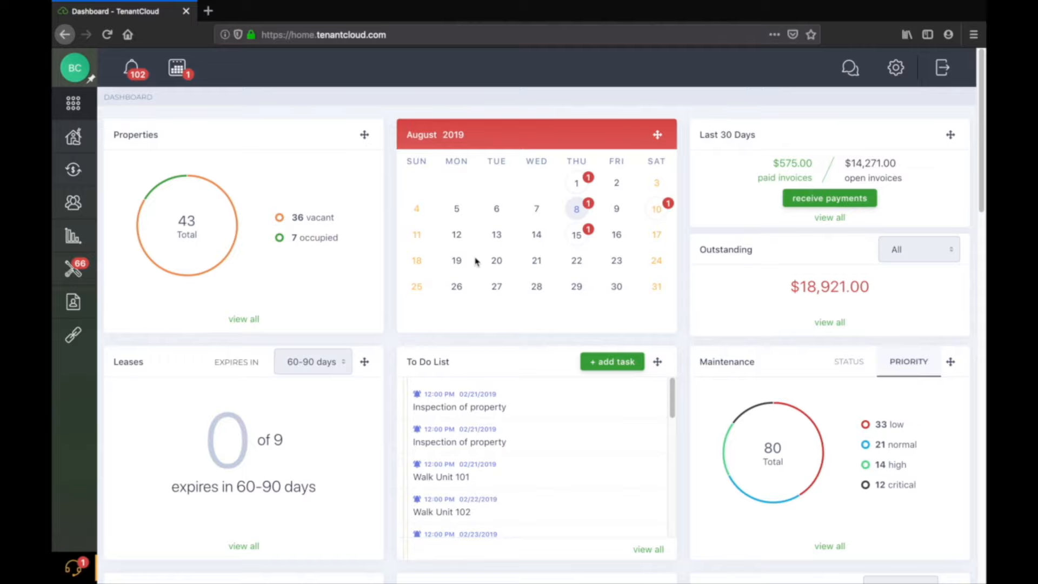
Open the Marketing Website settings and look over the Domain Settings page for connecting your own domain.
click(896, 68)
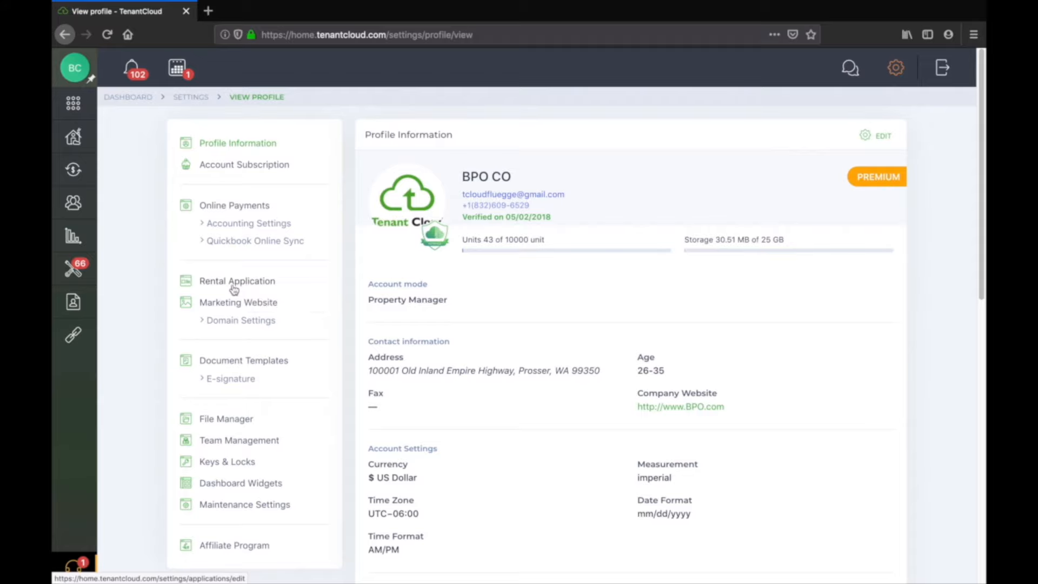
click(232, 303)
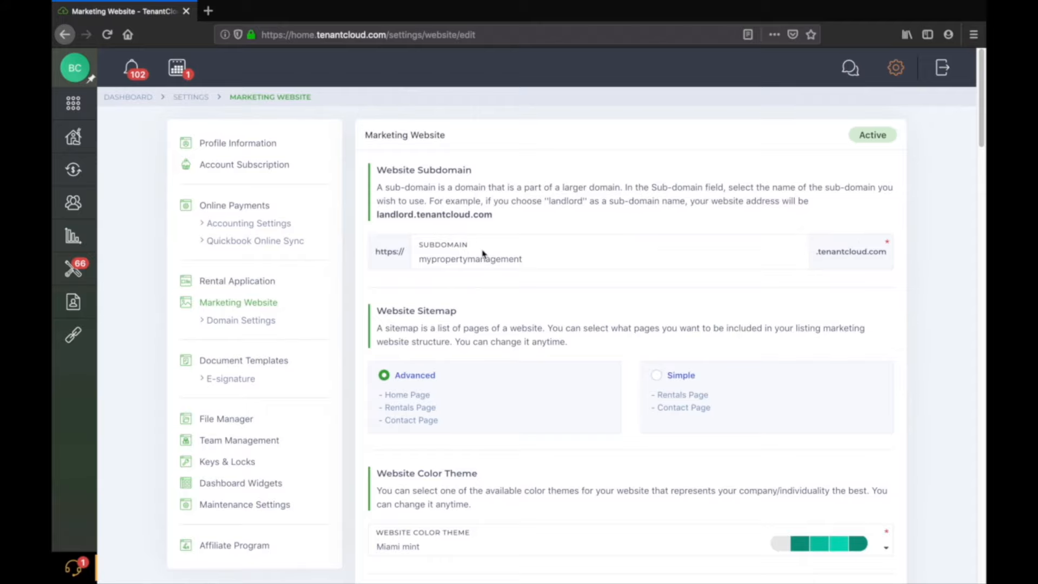
click(236, 324)
click(488, 349)
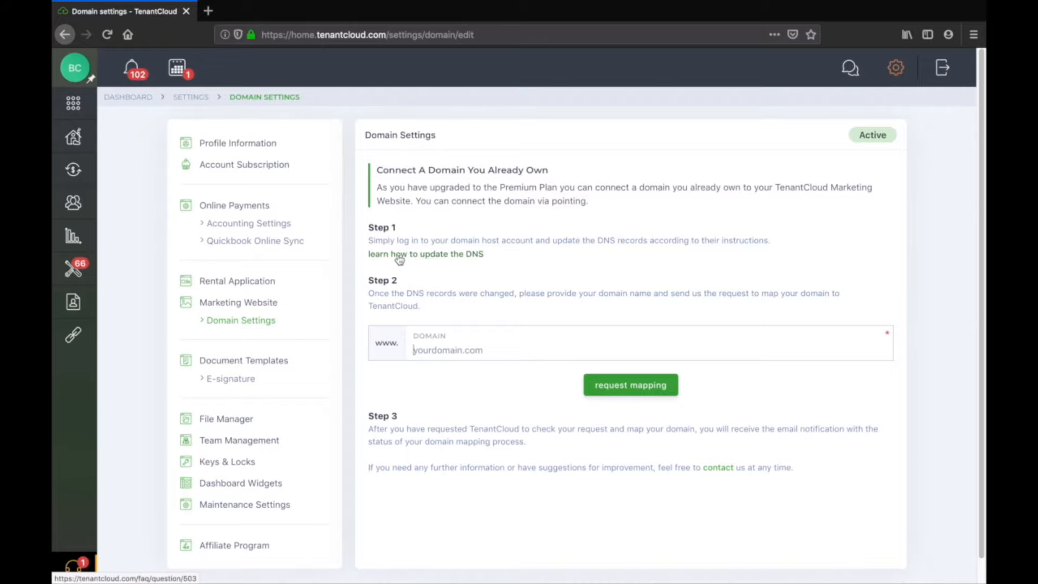
click(238, 302)
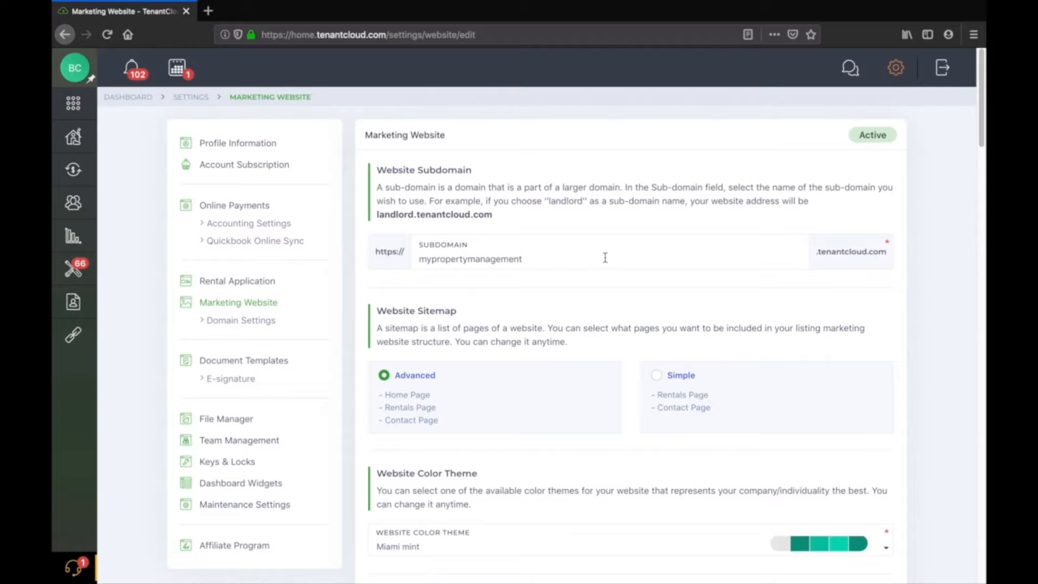
Review the website subdomain, sitemap, color theme and home page settings of the marketing website.
click(598, 257)
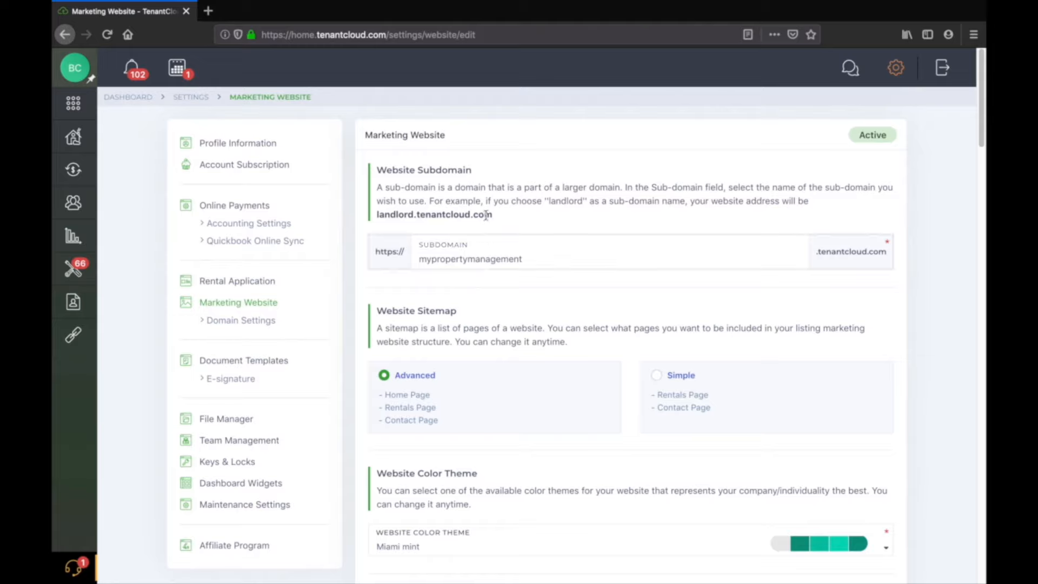
scroll(555, 225, down, 3)
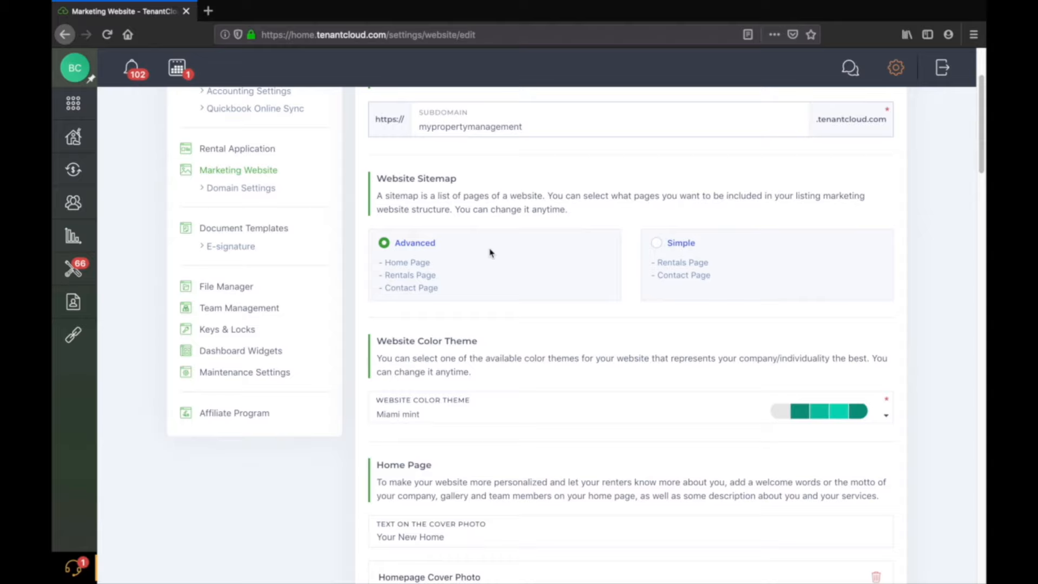
scroll(428, 180, down, 2)
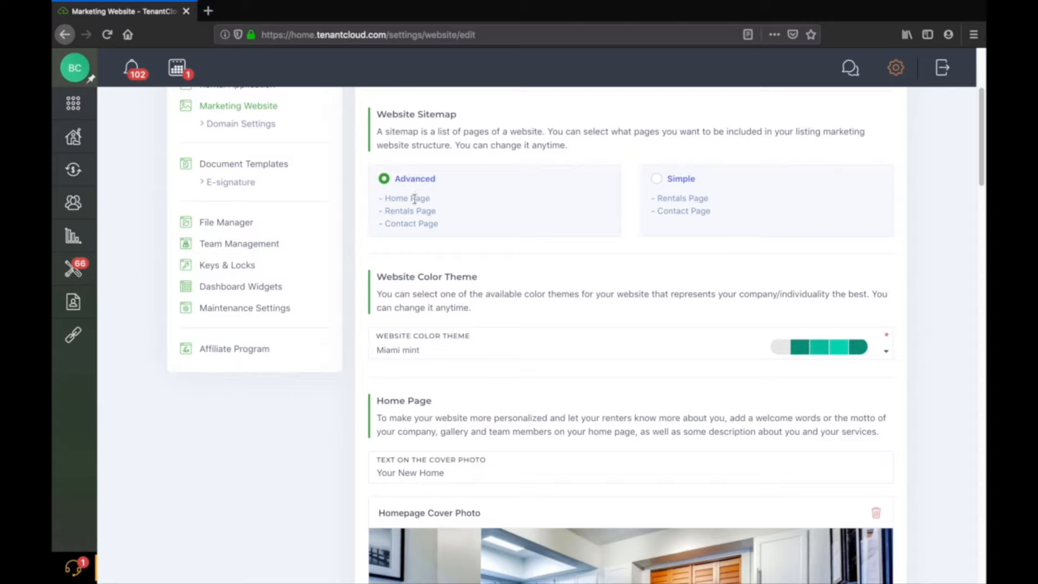
scroll(588, 306, down, 1)
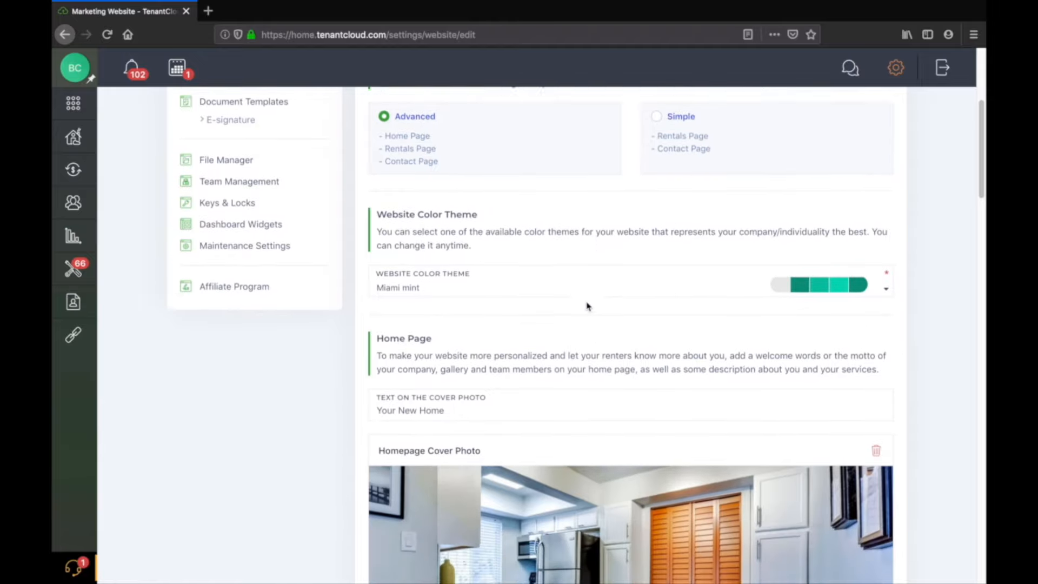
scroll(588, 306, down, 4)
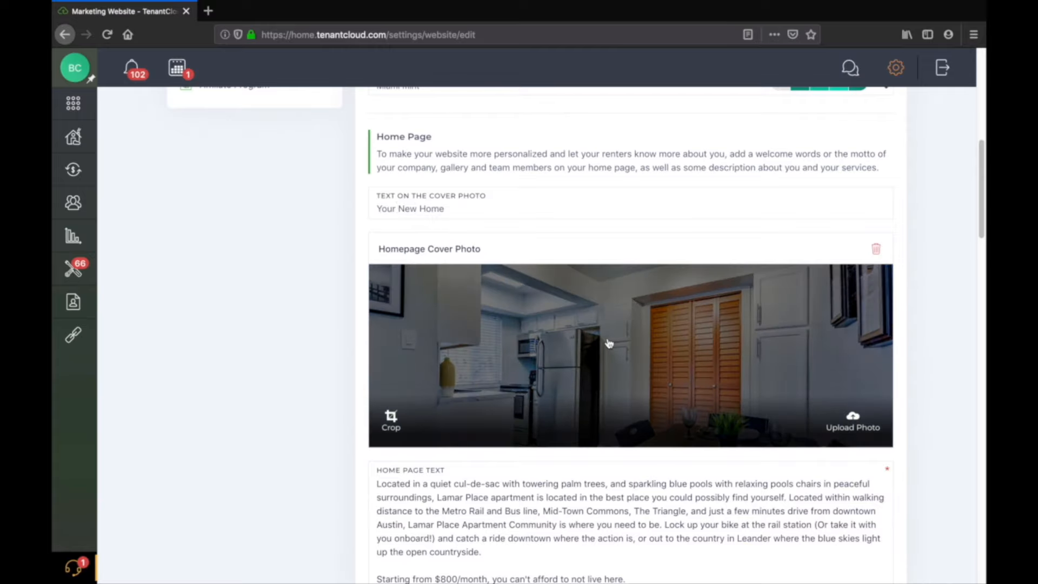
scroll(535, 498, down, 2)
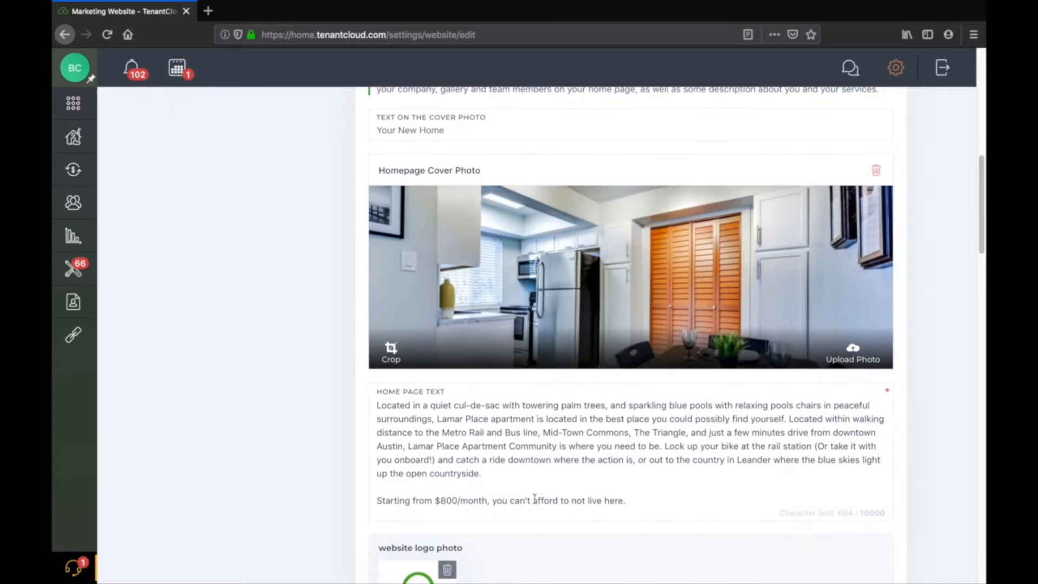
scroll(538, 486, up, 4)
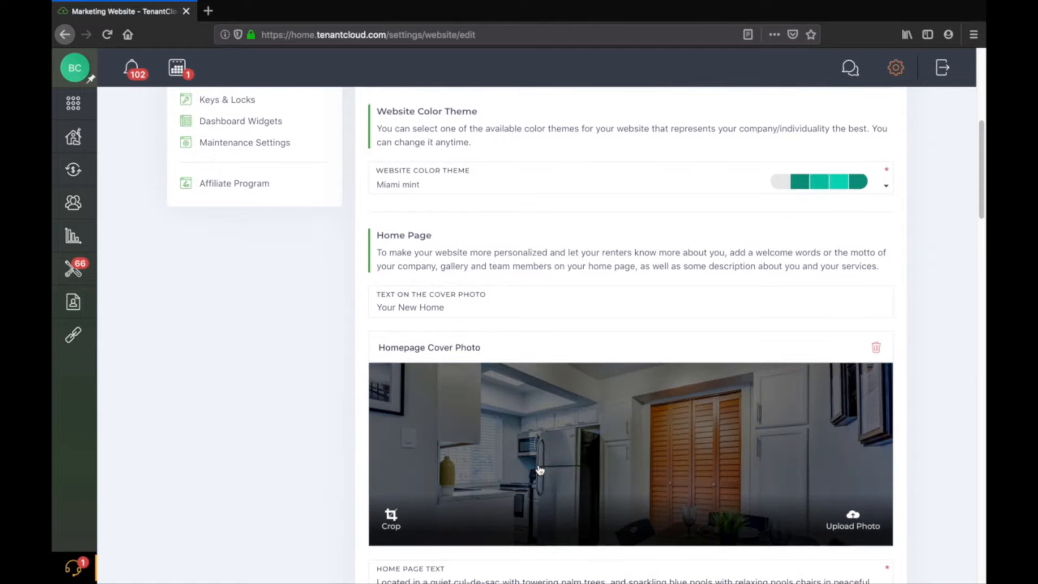
scroll(538, 470, up, 5)
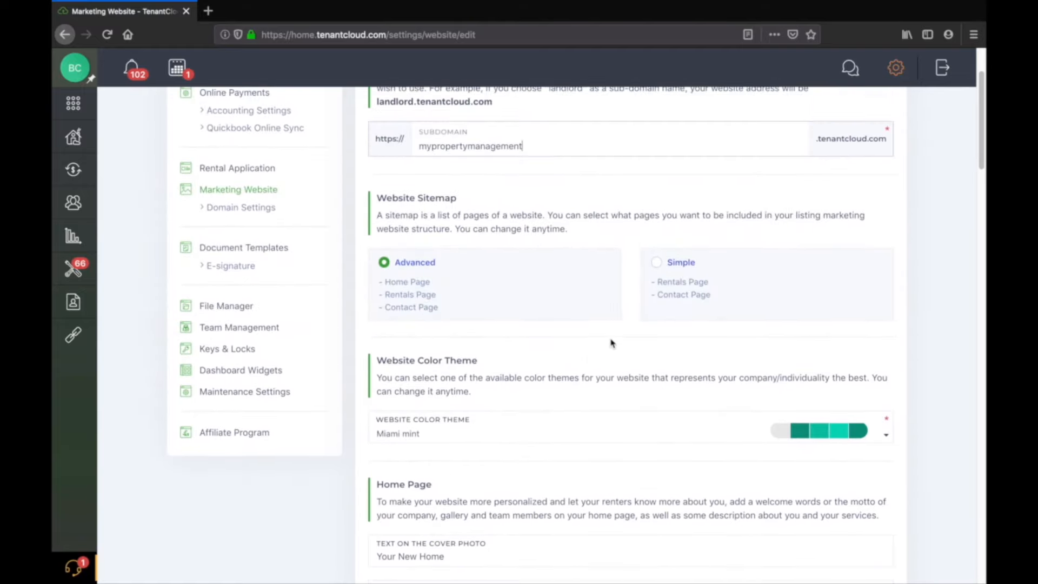
Switch the website sitemap to Simple and then back to Advanced.
click(656, 264)
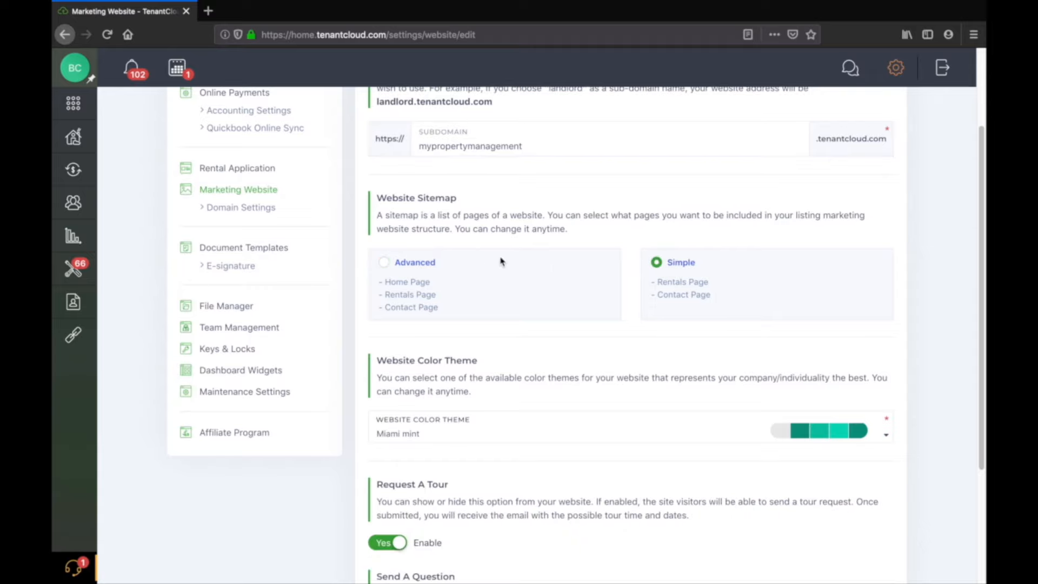
scroll(535, 253, down, 3)
scroll(559, 240, up, 2)
scroll(559, 241, down, 2)
scroll(559, 276, up, 2)
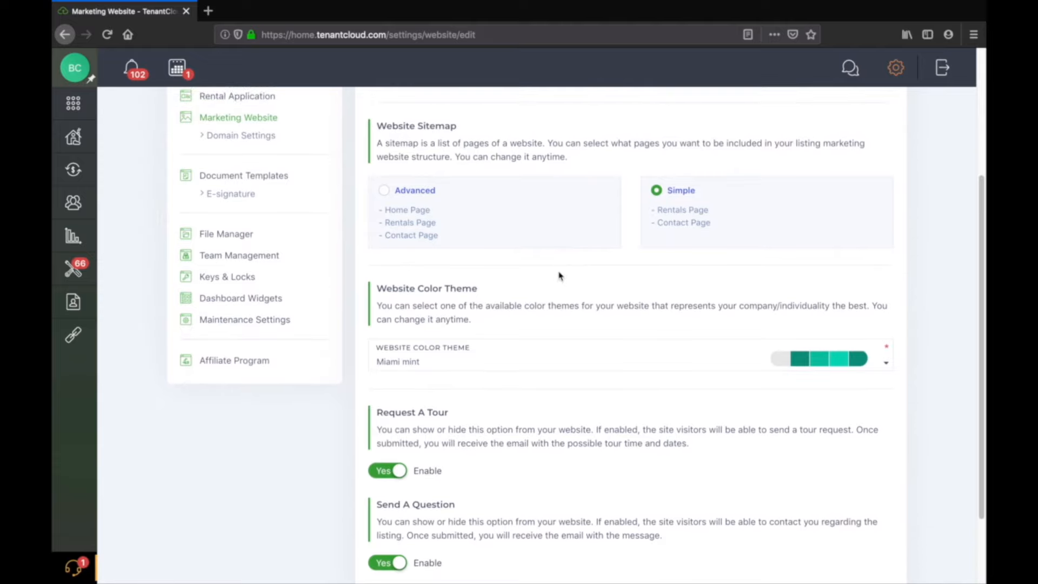
click(384, 192)
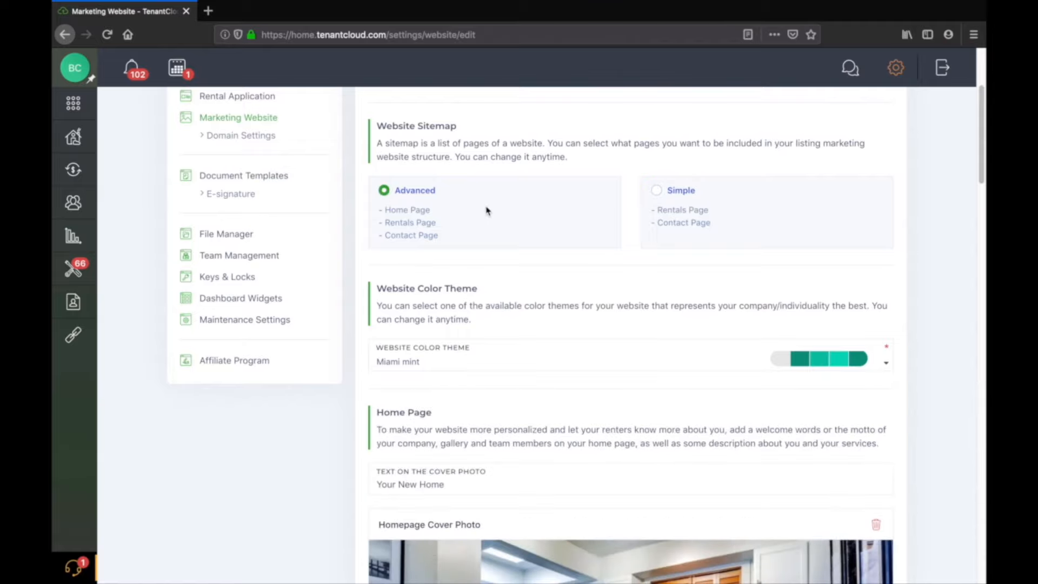
Set the website color theme to Uranian blue.
scroll(521, 222, down, 3)
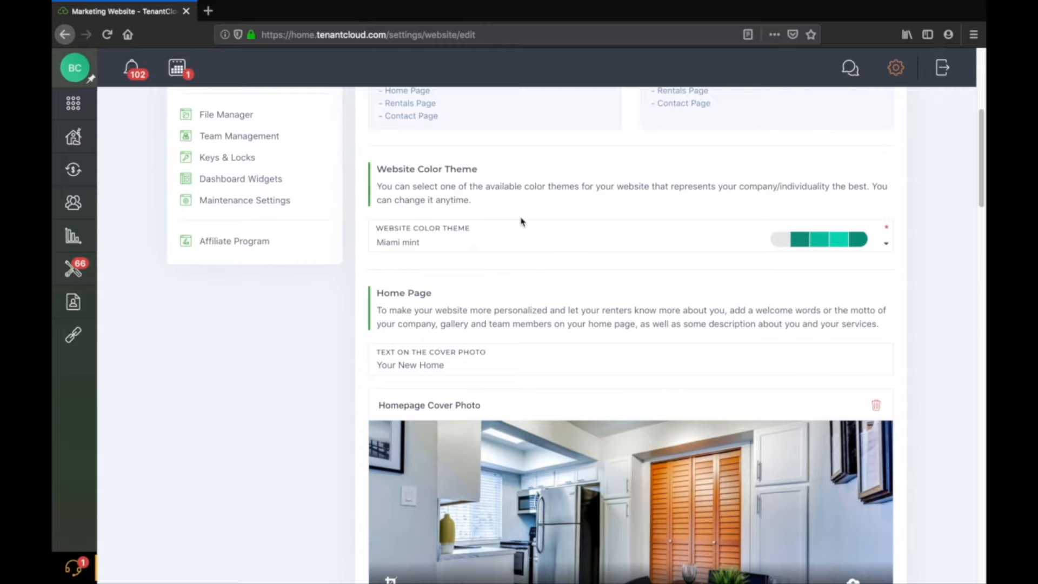
scroll(622, 267, down, 1)
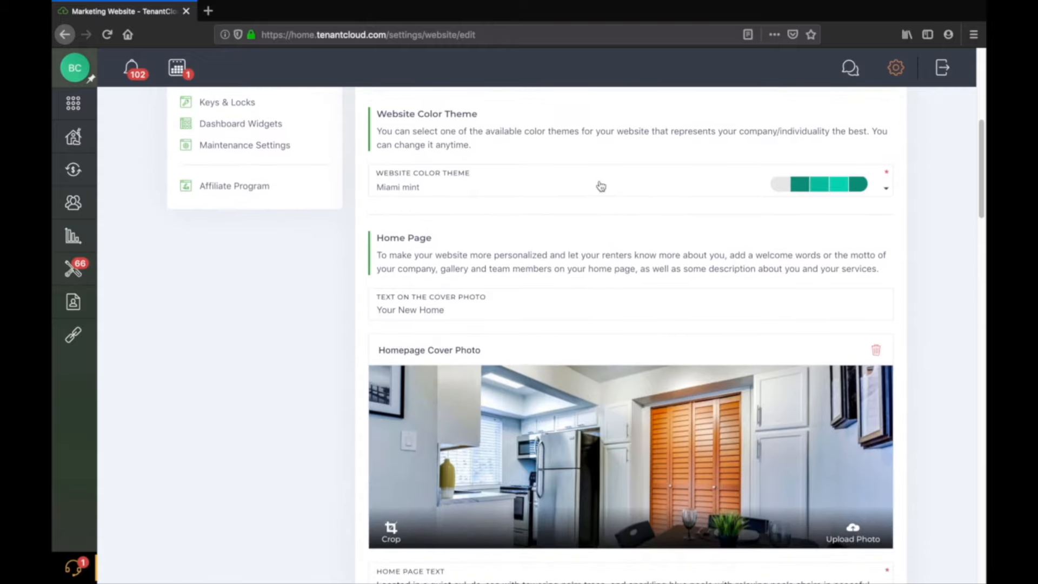
click(601, 186)
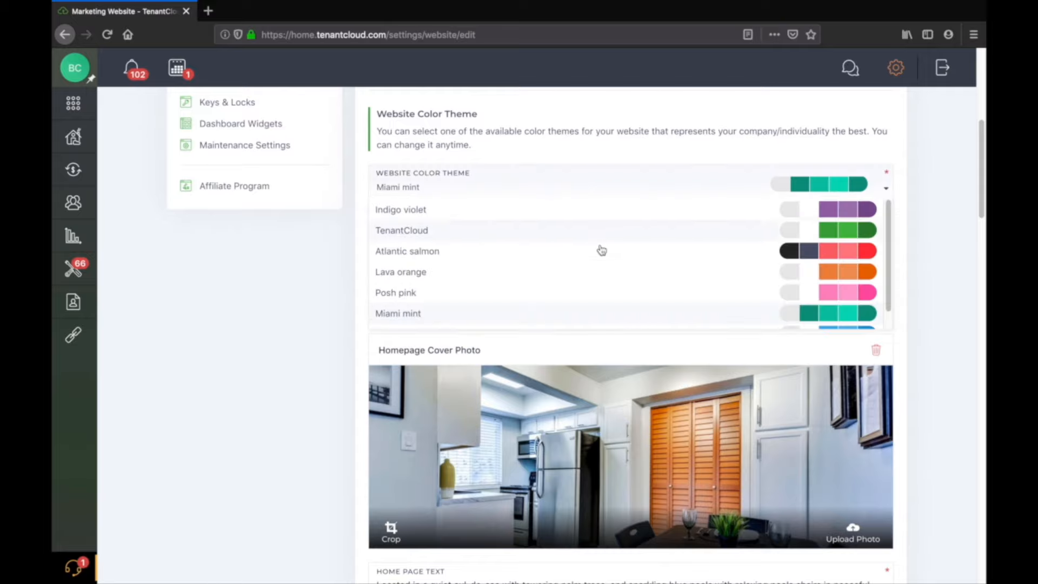
scroll(602, 250, down, 1)
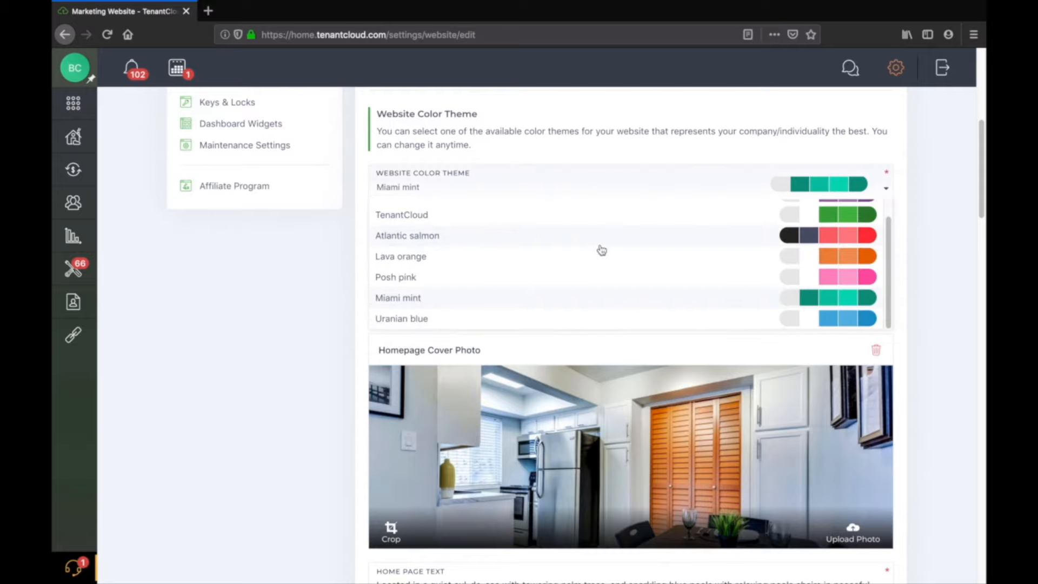
scroll(599, 246, up, 1)
scroll(595, 243, down, 1)
click(602, 322)
Scroll through the home page text, logo photo, gallery and team member sections.
scroll(604, 232, down, 3)
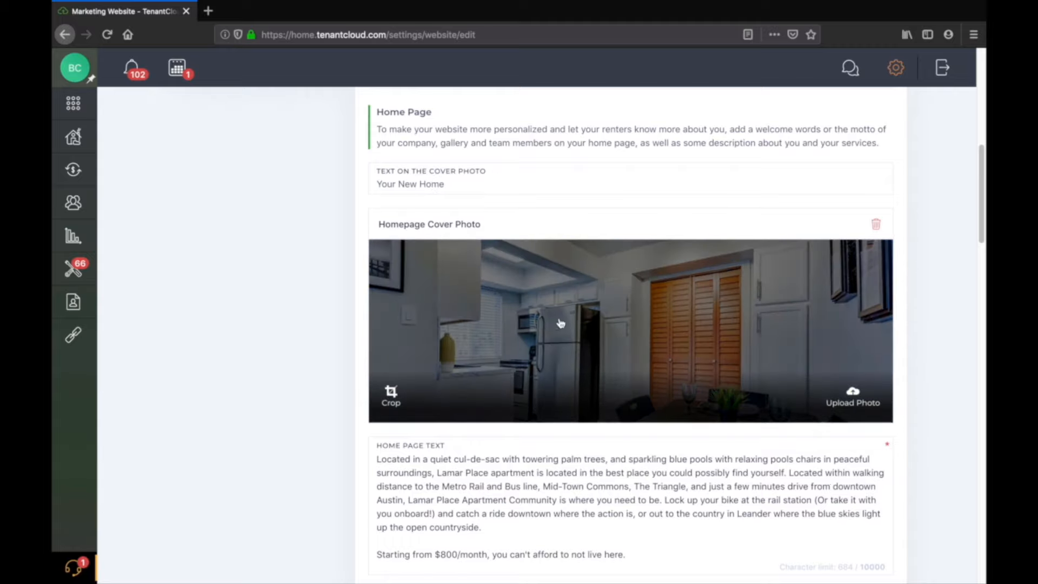
scroll(626, 331, down, 1)
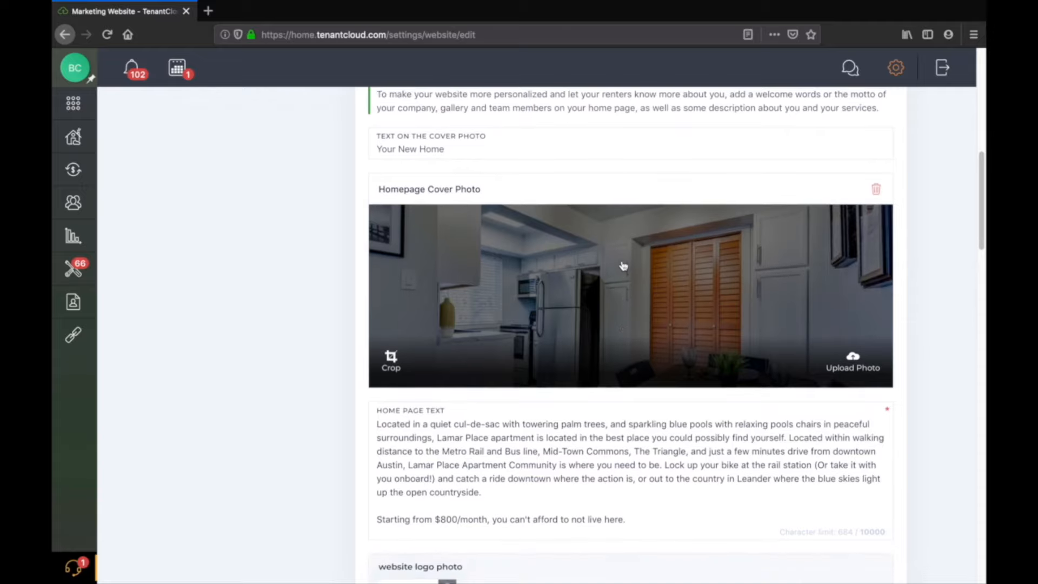
scroll(622, 266, down, 1)
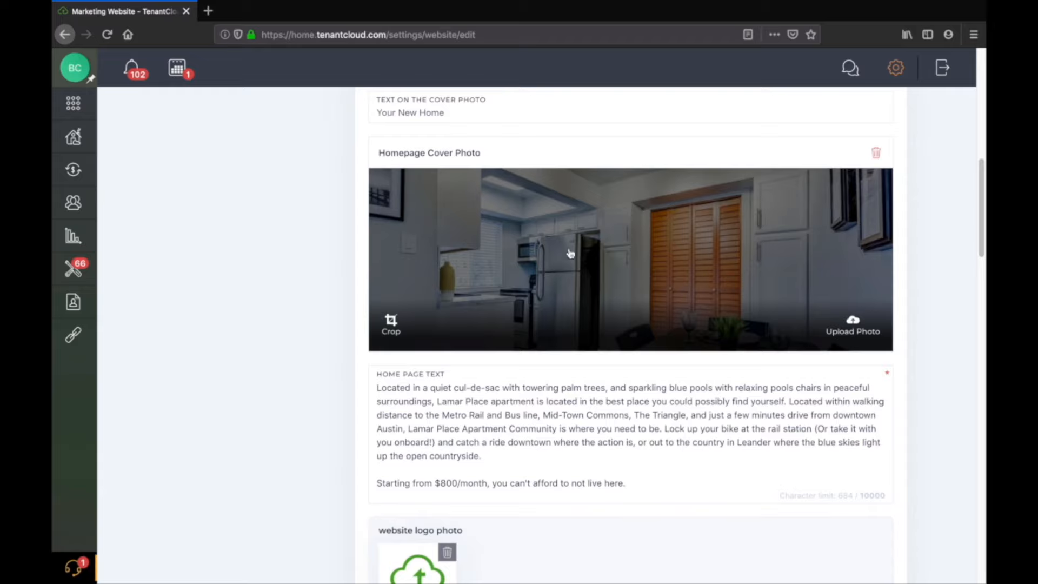
scroll(602, 246, down, 1)
scroll(601, 244, down, 1)
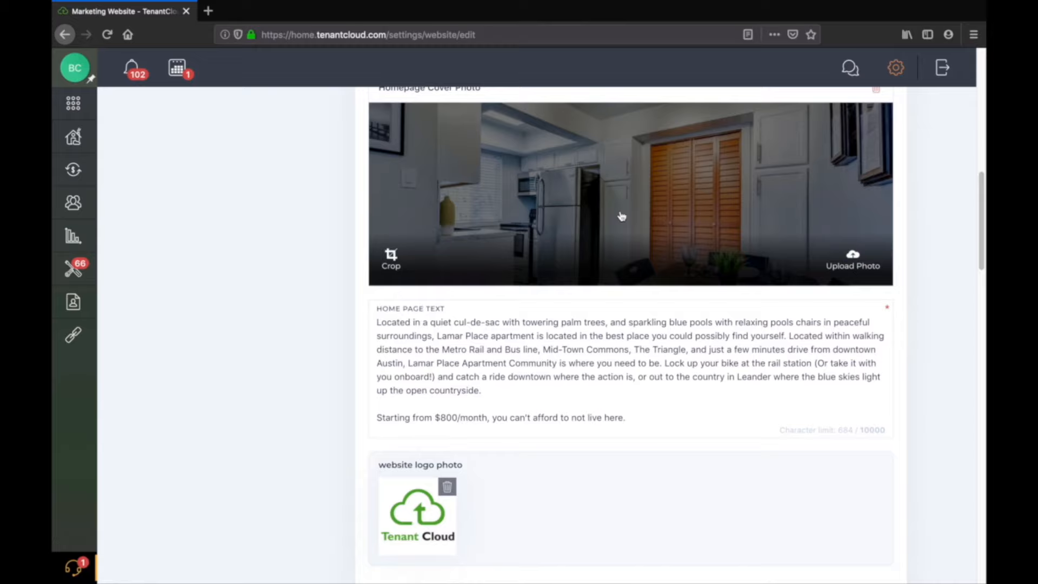
scroll(621, 216, down, 3)
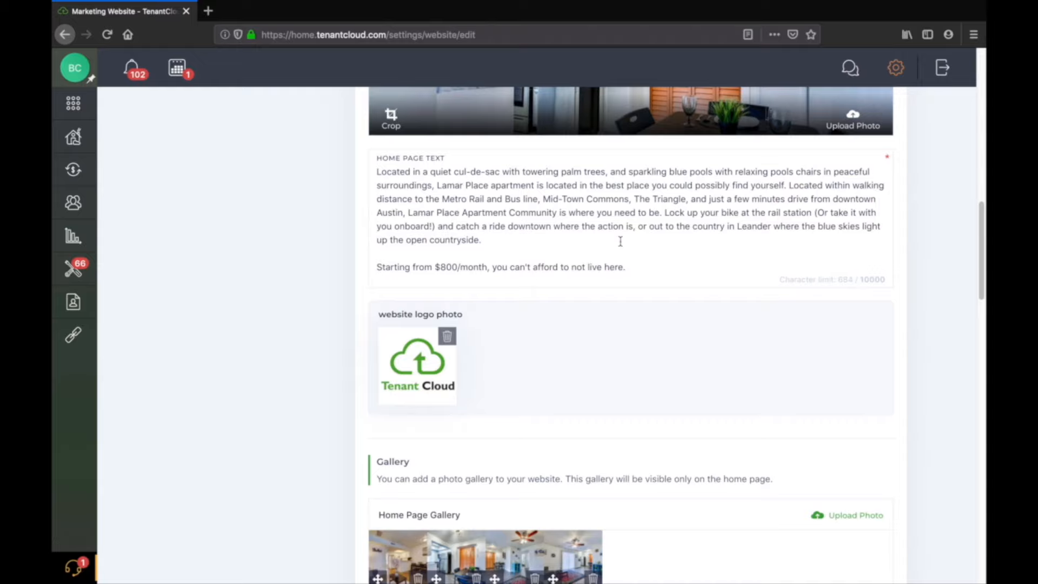
scroll(621, 241, down, 1)
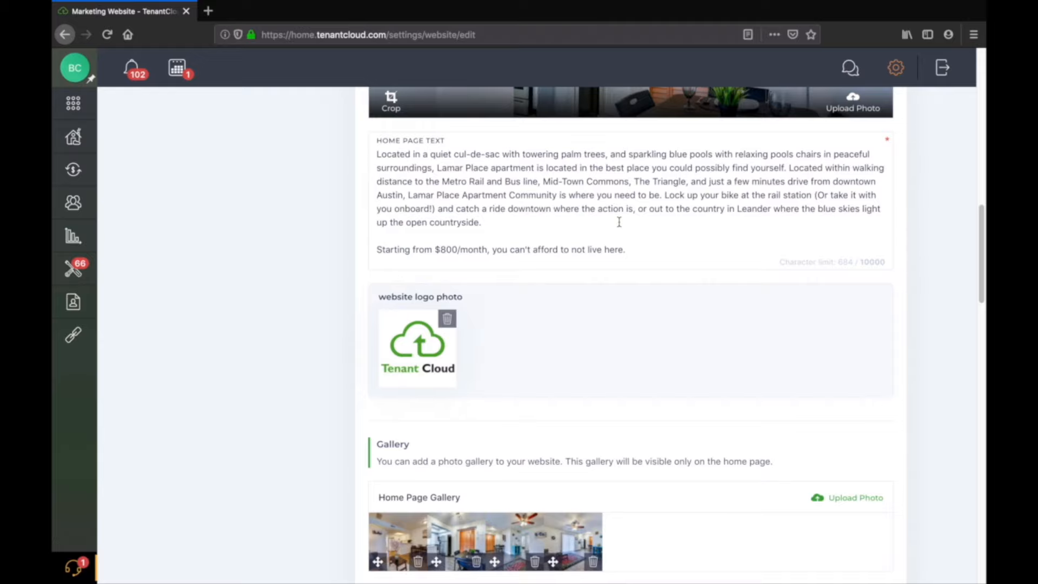
scroll(619, 221, down, 3)
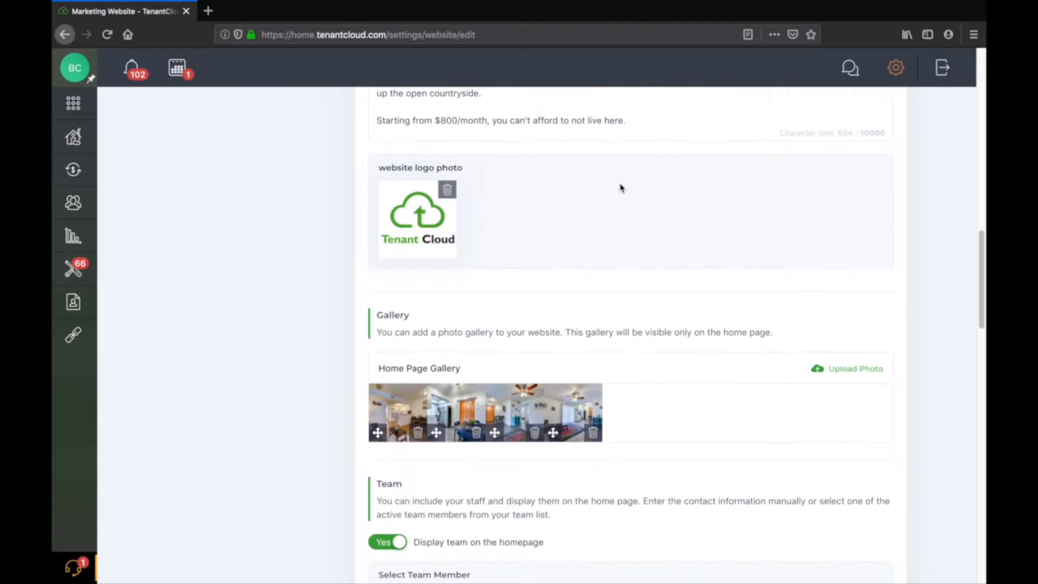
scroll(620, 188, down, 1)
mouse_move(418, 186)
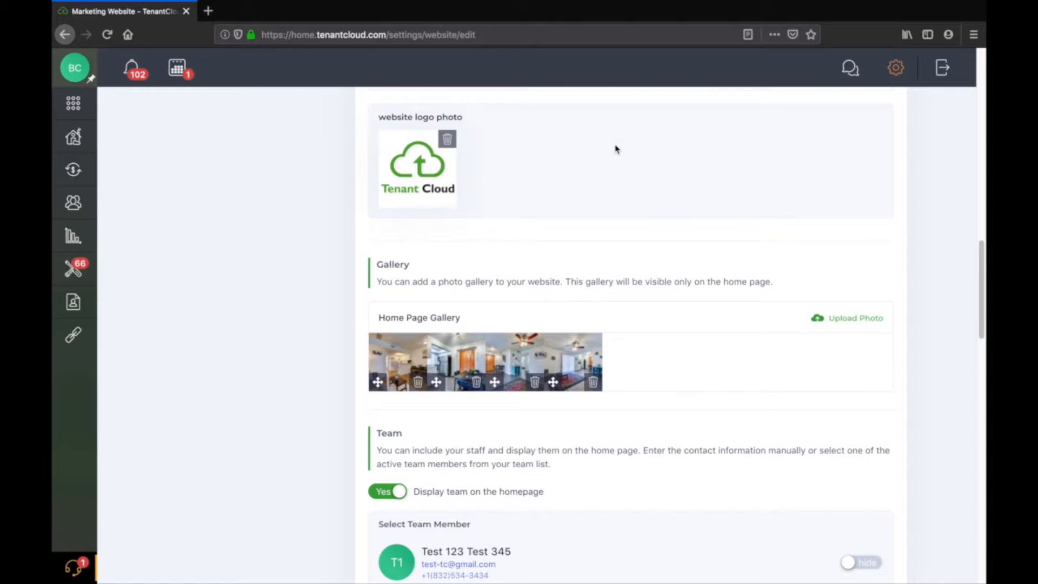
scroll(616, 149, down, 1)
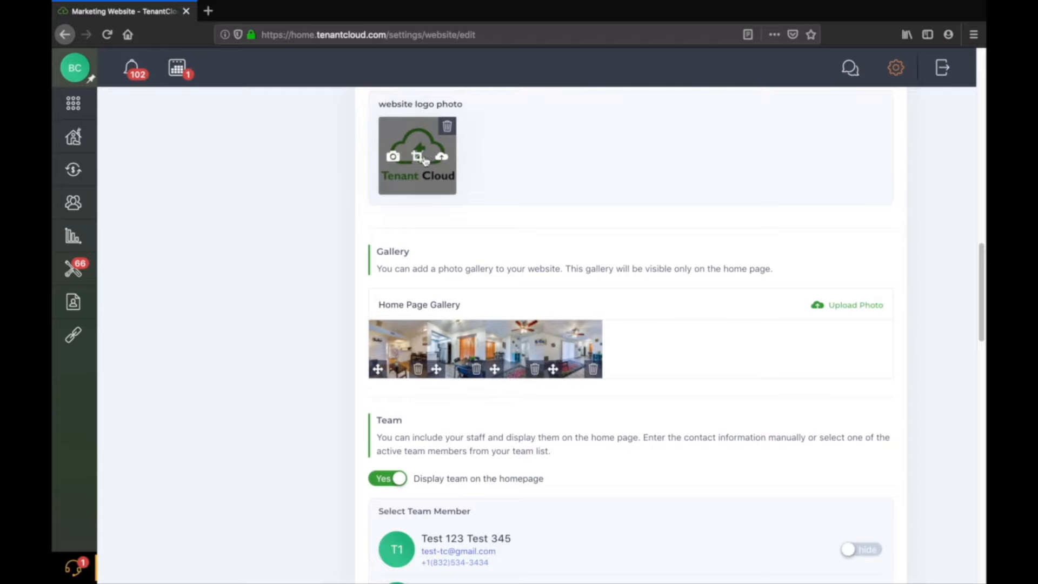
scroll(612, 169, down, 3)
scroll(611, 169, down, 1)
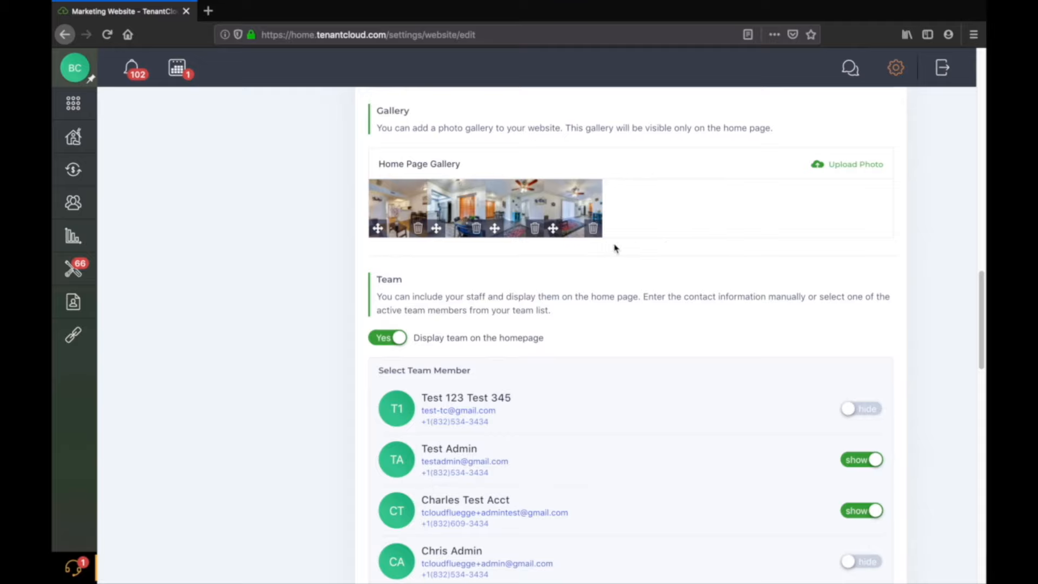
scroll(614, 248, down, 3)
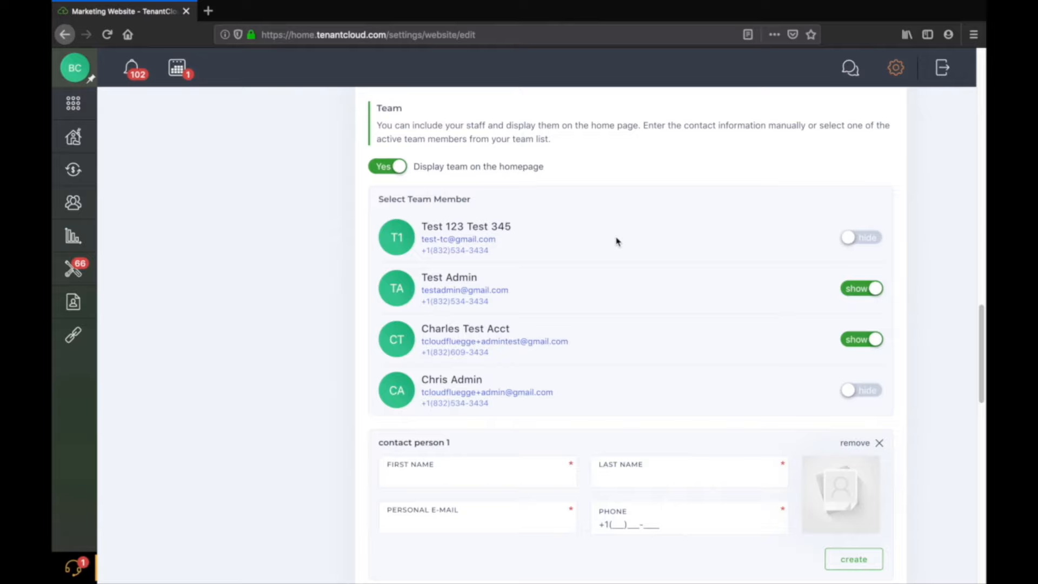
Switch the two hidden team members to show on the homepage.
click(863, 241)
click(866, 393)
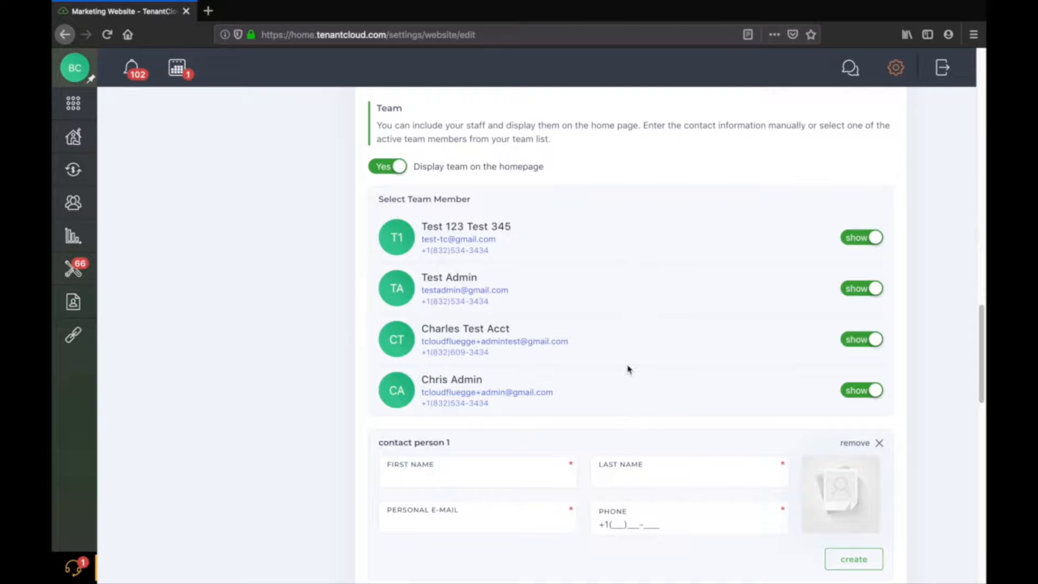
Open the mypropertymanagement.tenantcloud.com marketing site in a new tab and jump to its Contact Us section.
scroll(628, 368, up, 20)
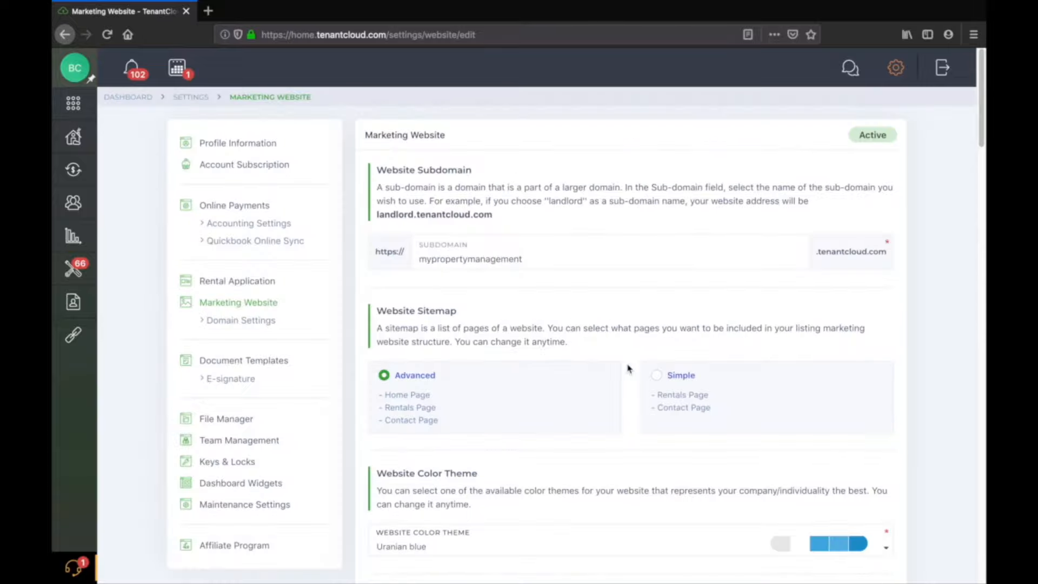
right_click(476, 260)
click(500, 297)
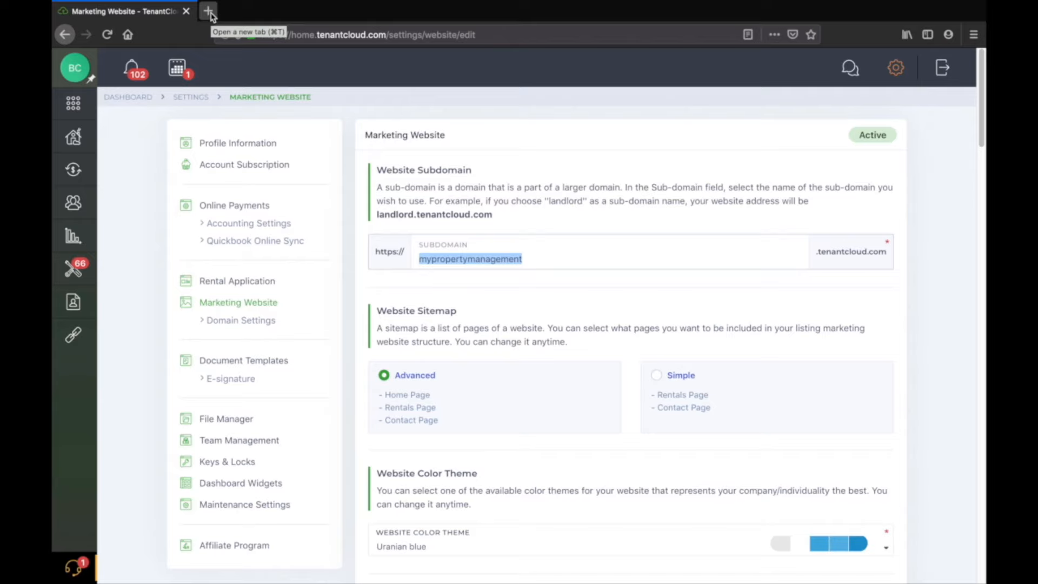
click(208, 11)
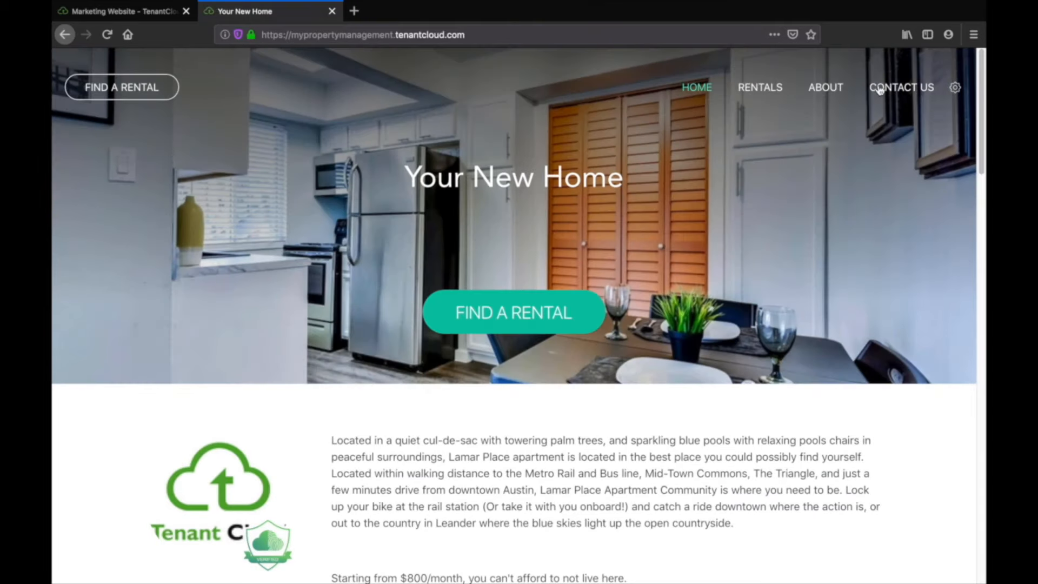
click(894, 89)
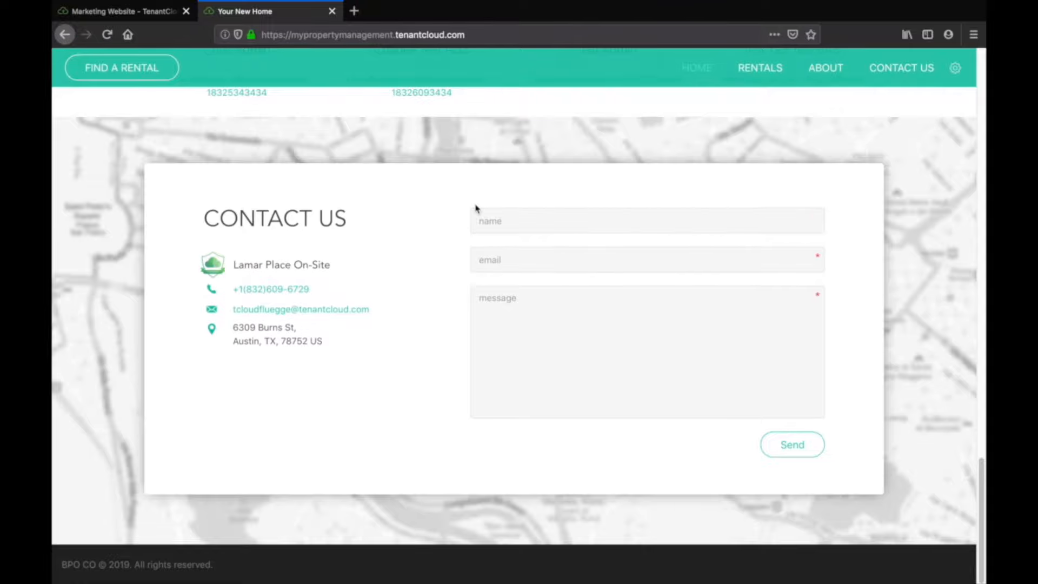
Check the Team section on the live site and return to the marketing website settings tab.
scroll(476, 209, up, 5)
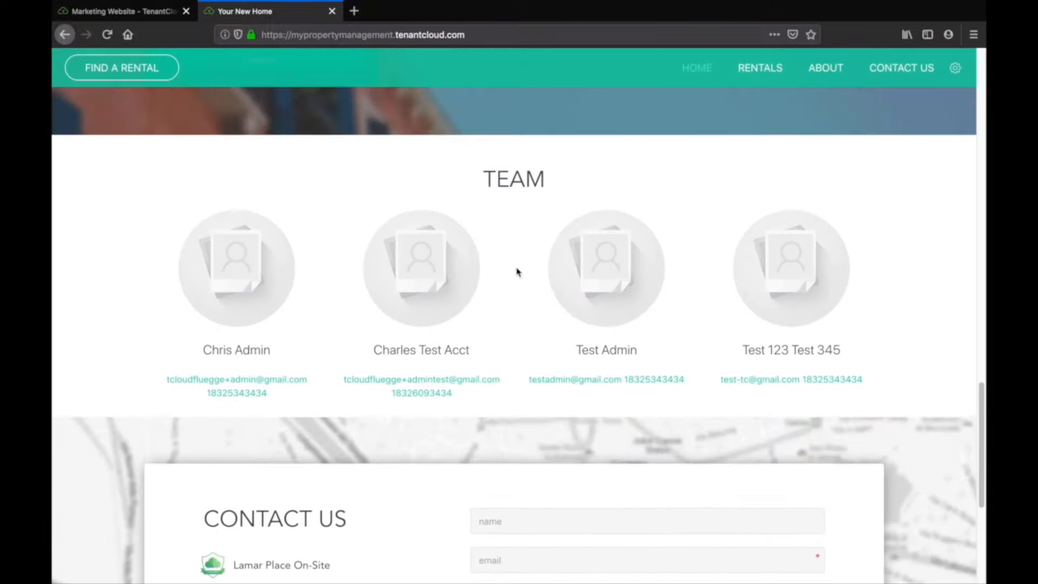
click(127, 11)
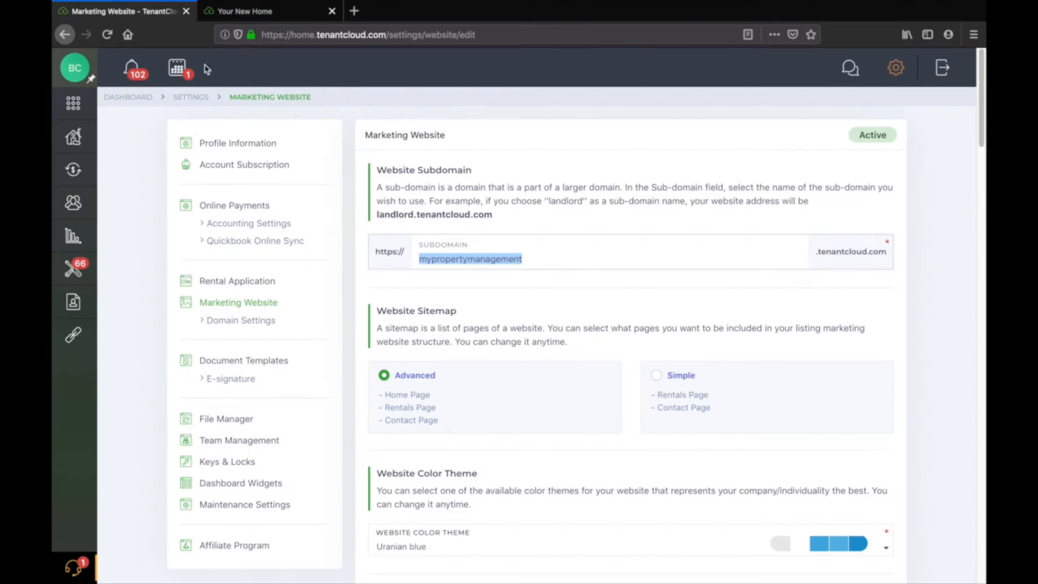
Review the team, tour, question, contact and social media sections and save the marketing website settings.
click(579, 264)
scroll(583, 274, down, 5)
scroll(589, 274, up, 1)
scroll(590, 275, down, 15)
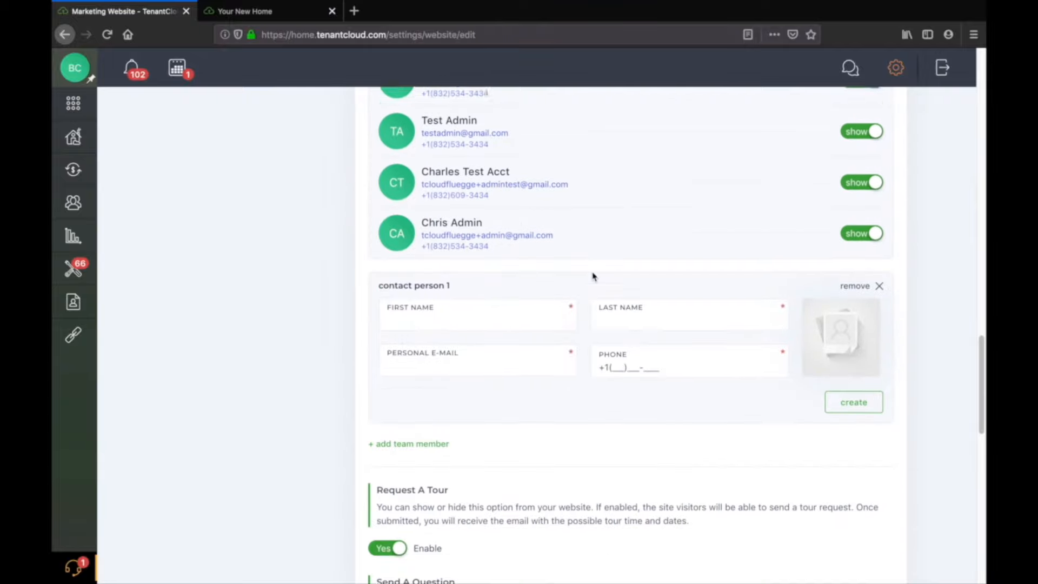
scroll(593, 277, down, 3)
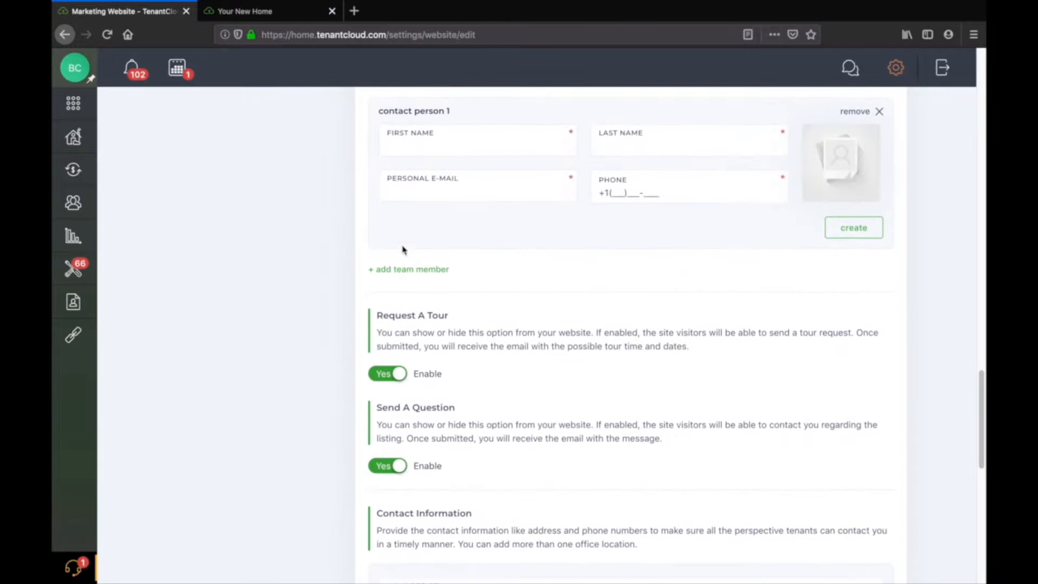
scroll(486, 239, up, 2)
scroll(478, 239, up, 3)
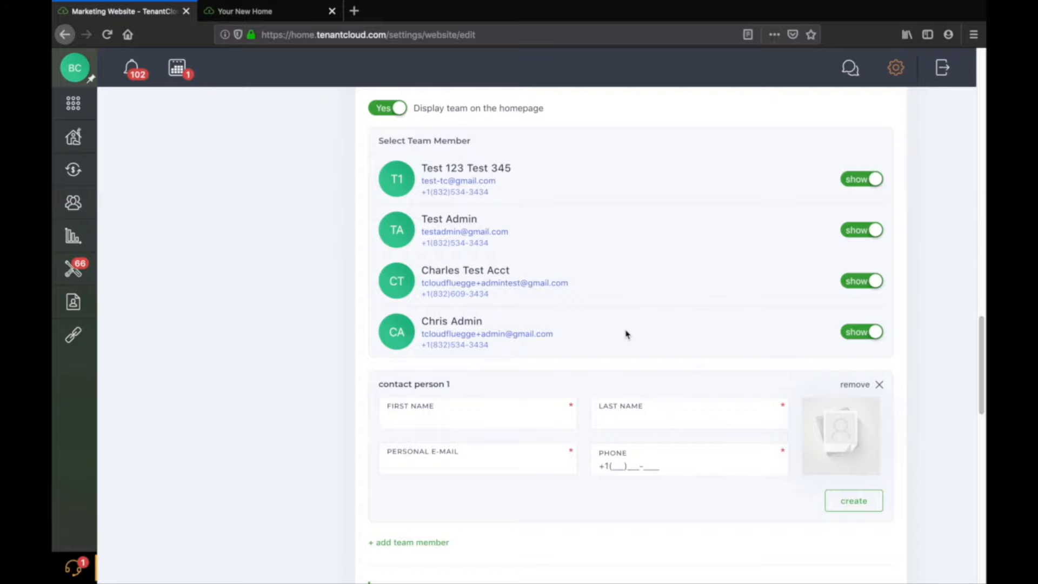
scroll(627, 334, down, 1)
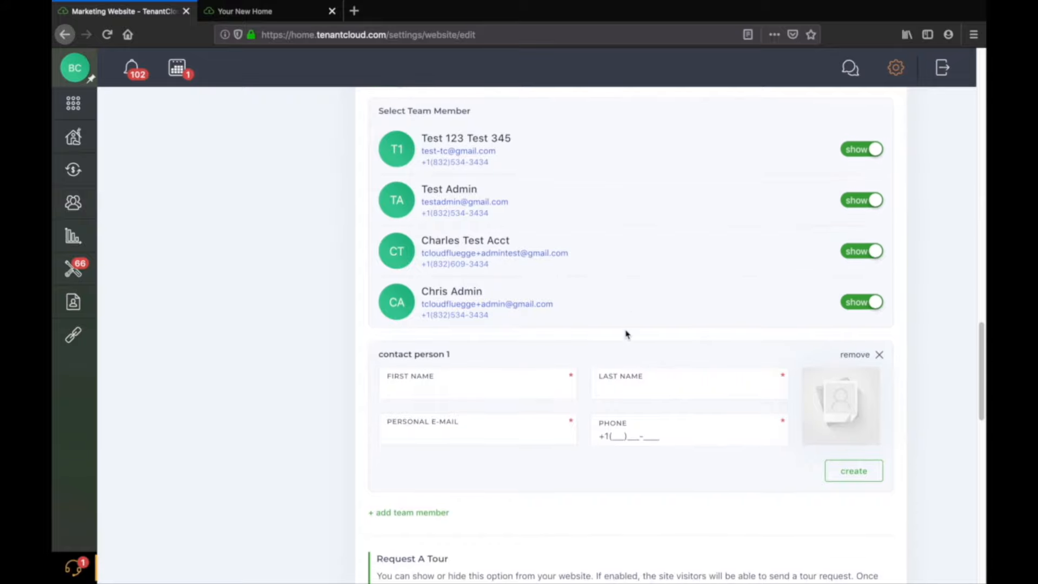
scroll(626, 334, down, 5)
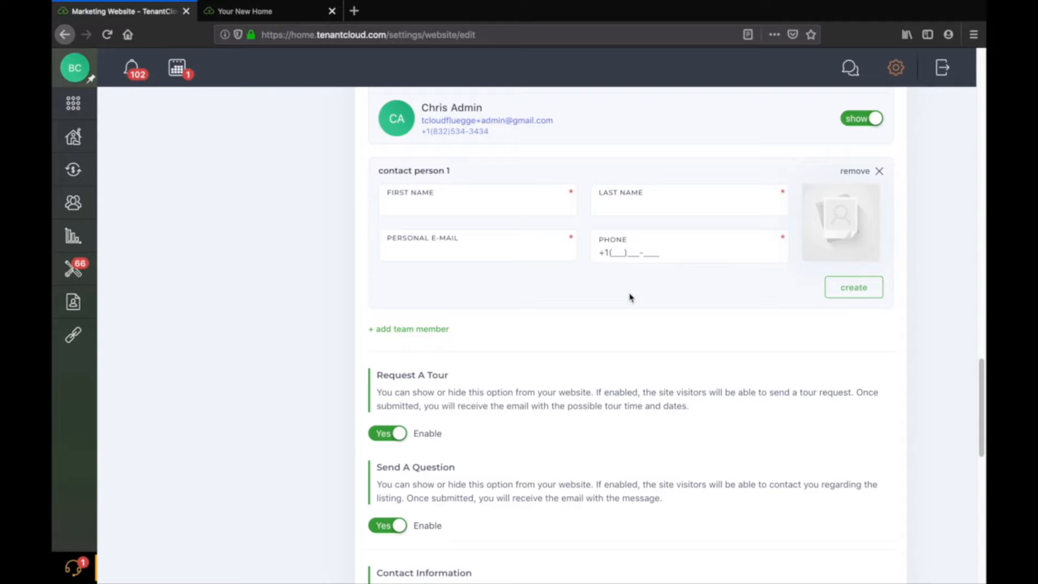
scroll(629, 297, down, 2)
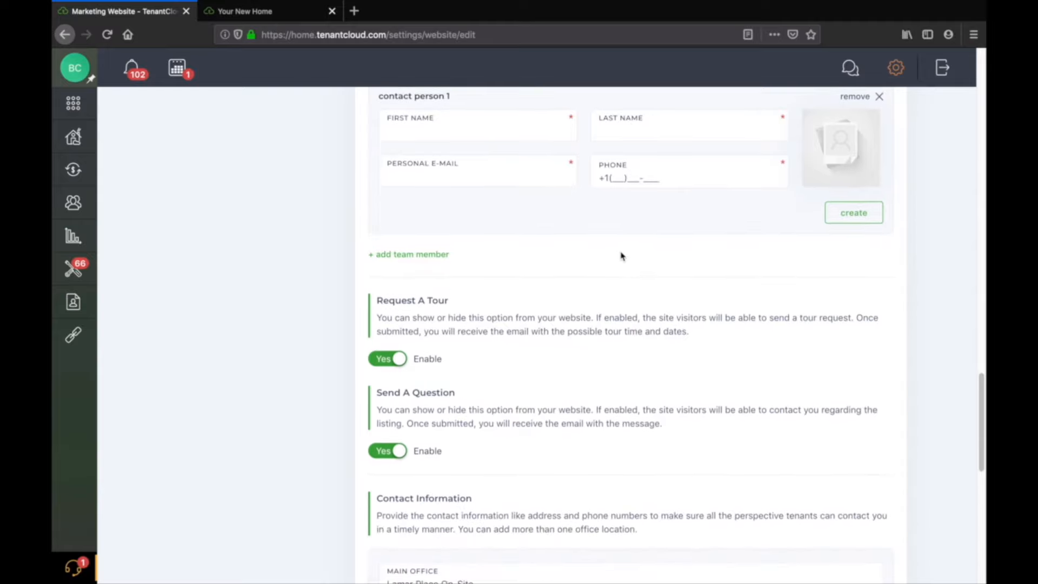
scroll(621, 256, down, 4)
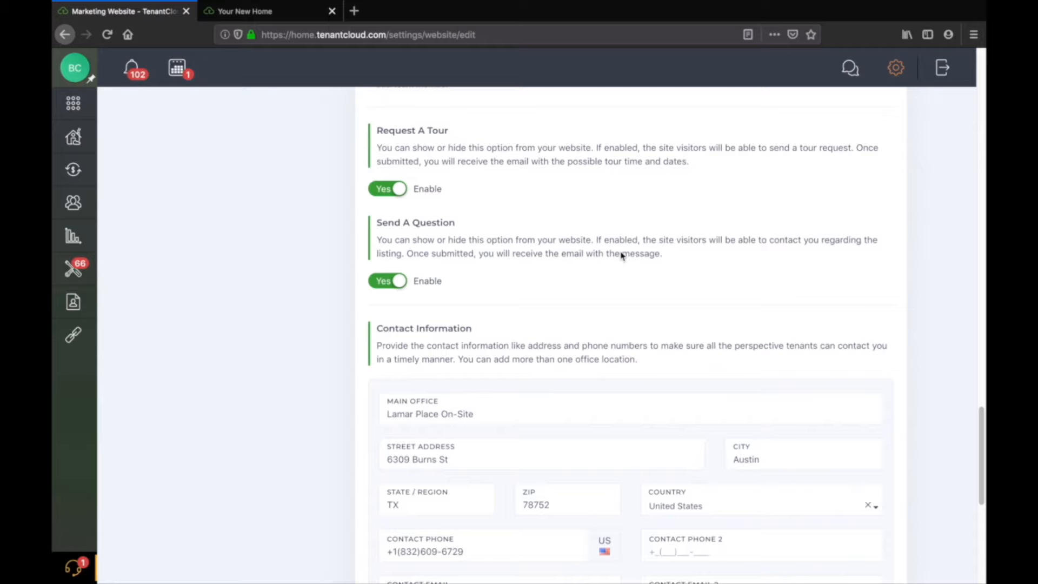
scroll(603, 189, down, 1)
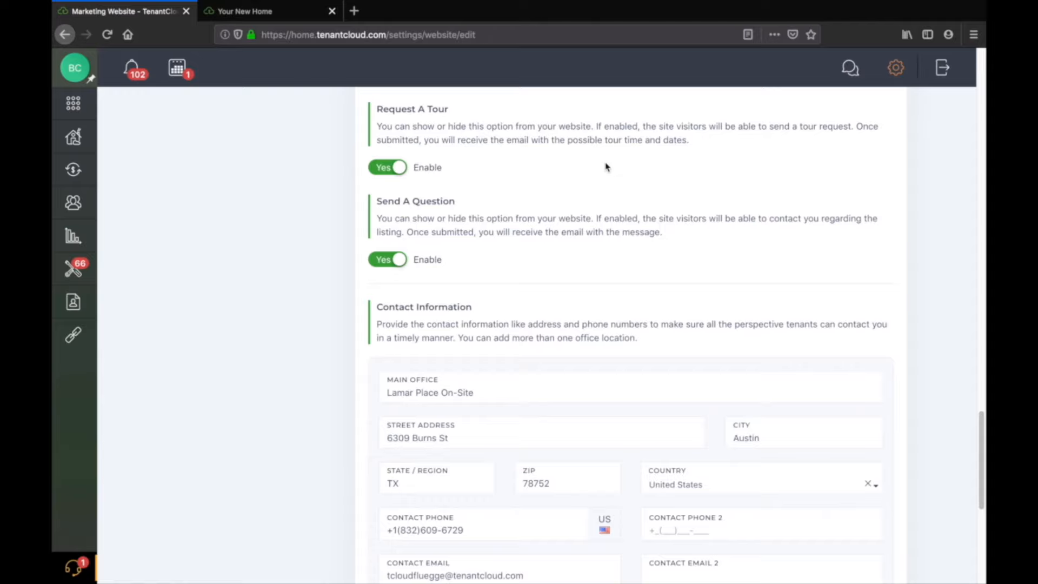
scroll(605, 167, down, 4)
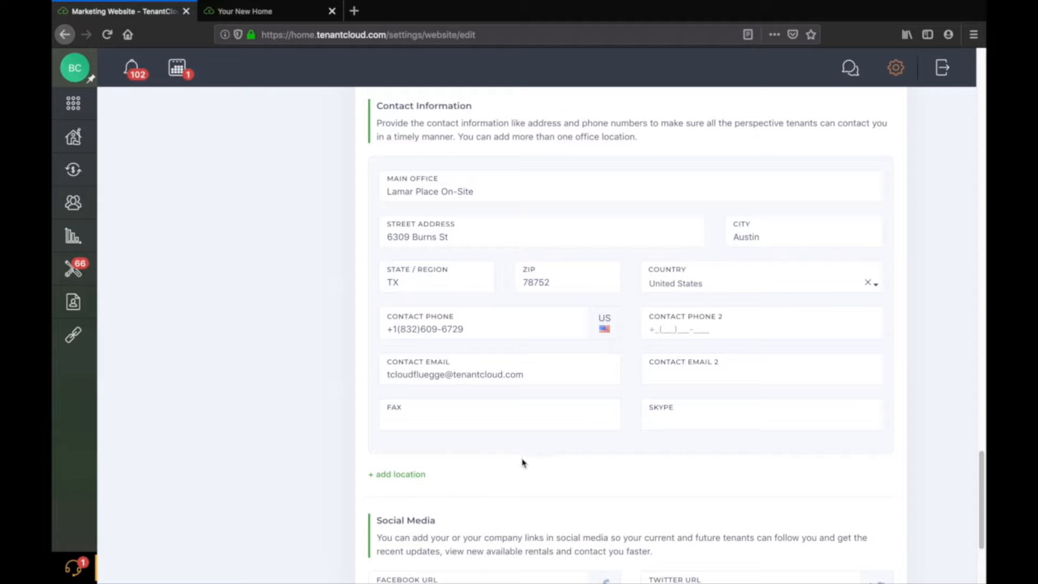
scroll(522, 462, down, 3)
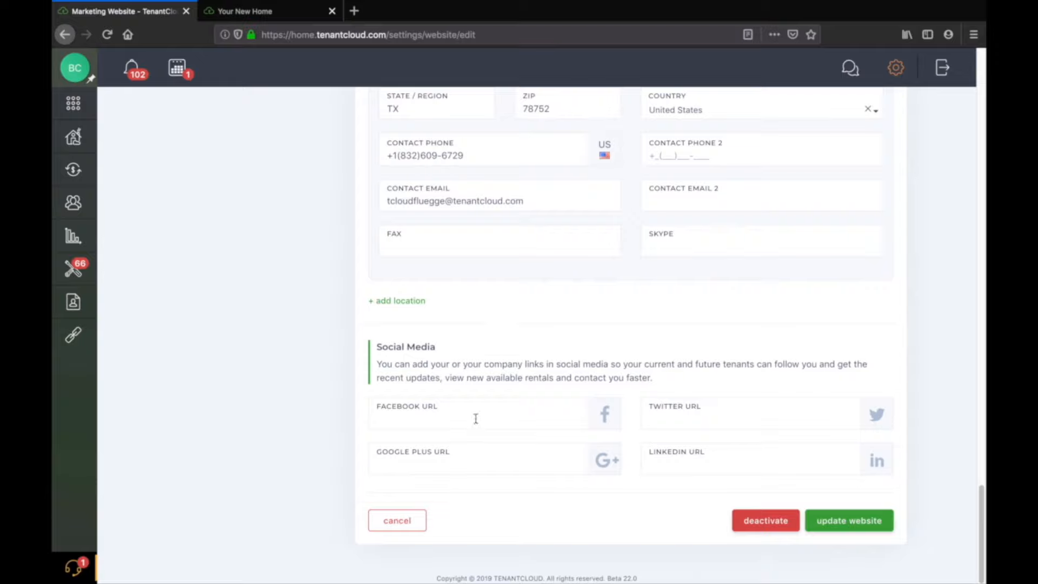
click(848, 521)
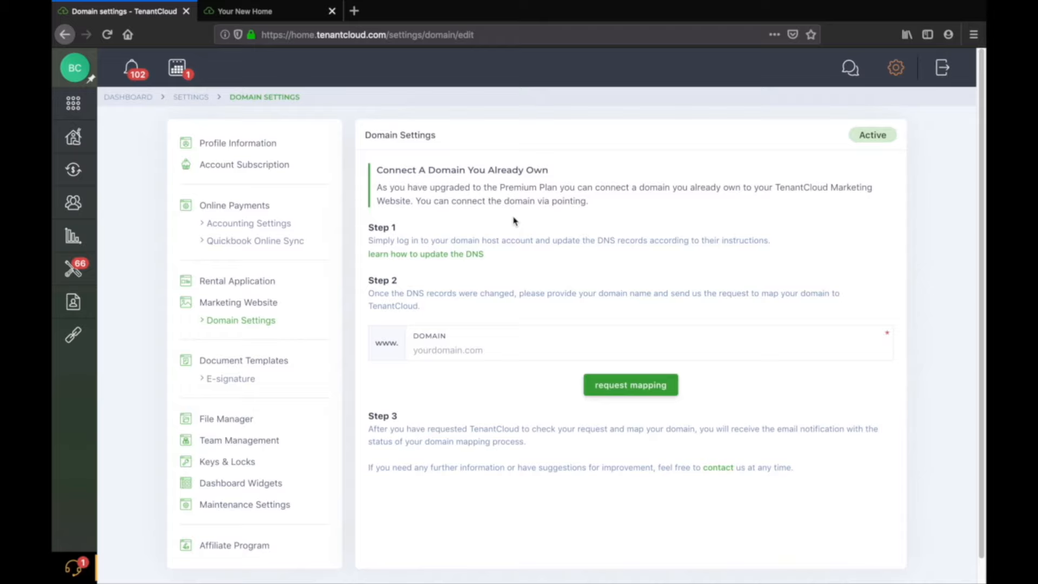
Go to the Listings portal and open the listed unit's public listing link in a new tab.
mouse_move(72, 296)
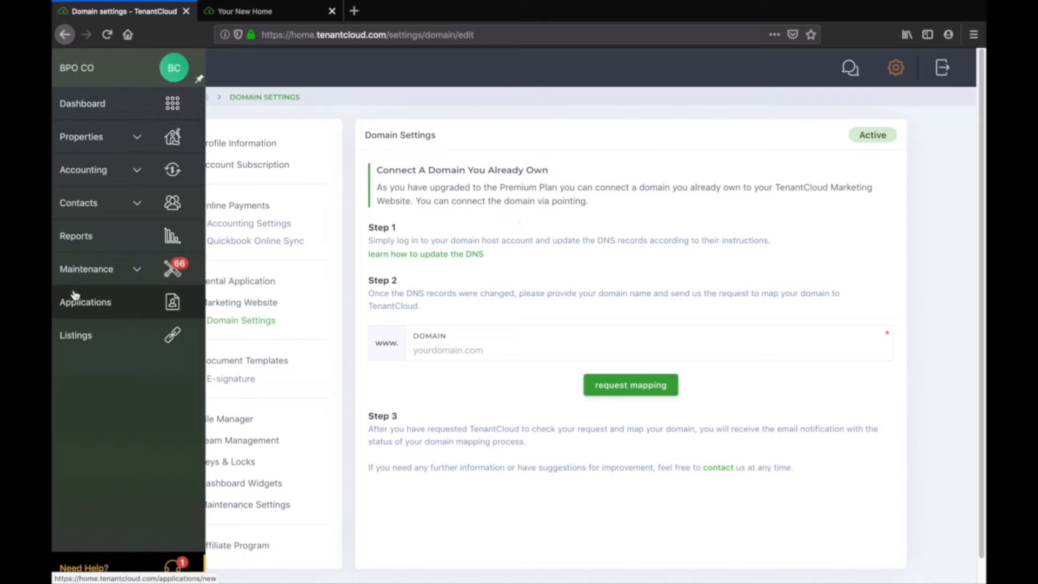
click(119, 337)
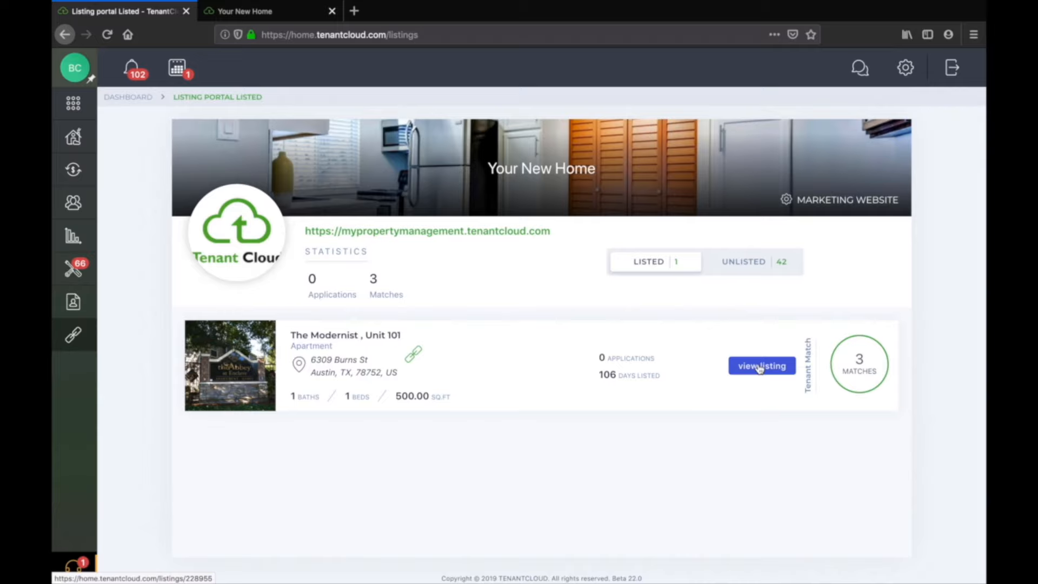
right_click(414, 355)
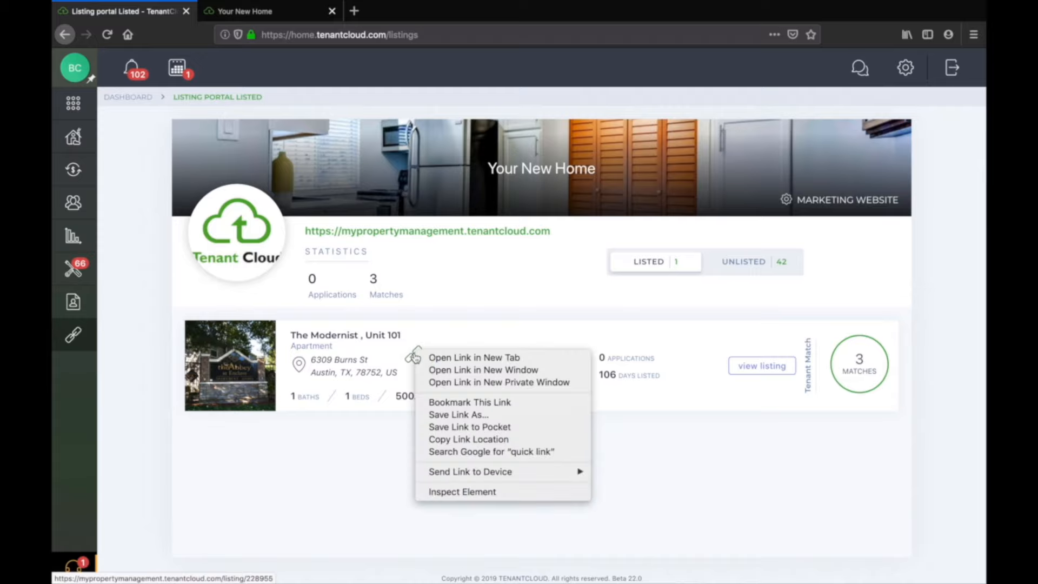
click(457, 358)
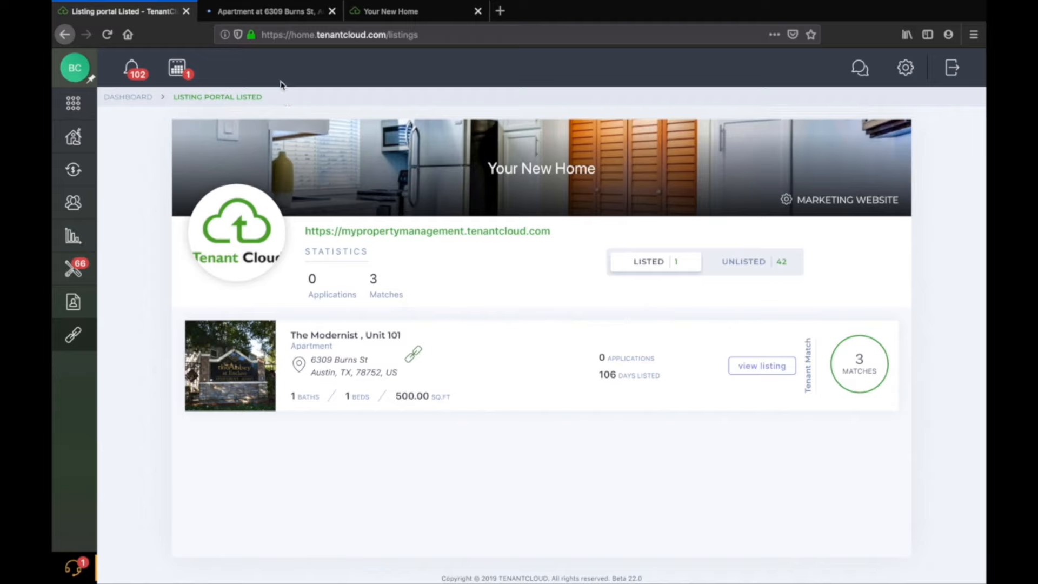
View the public listing page for Abbey at Enclave Unit 101.
click(265, 13)
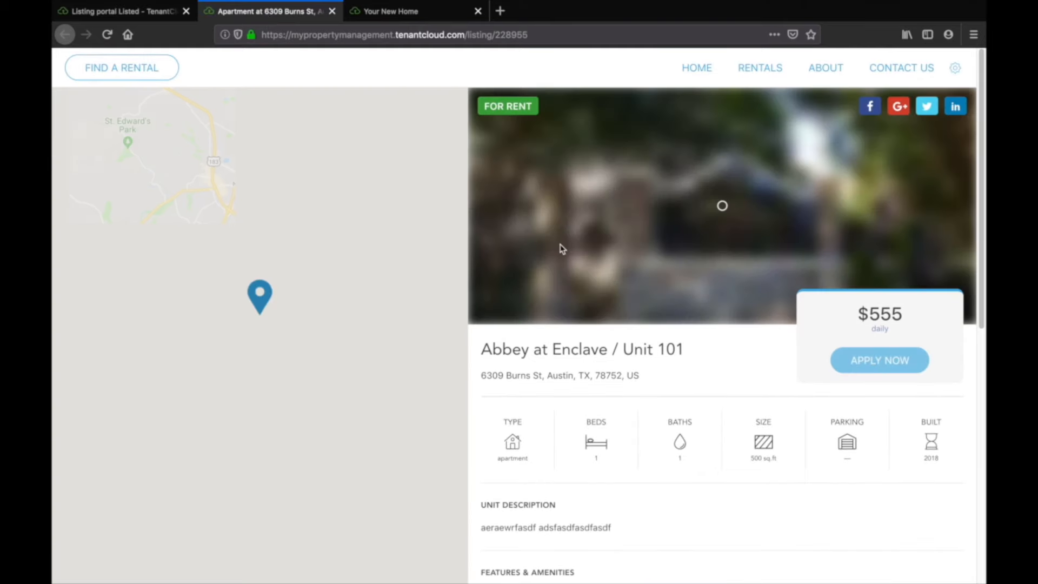
scroll(558, 243, down, 8)
scroll(560, 246, up, 8)
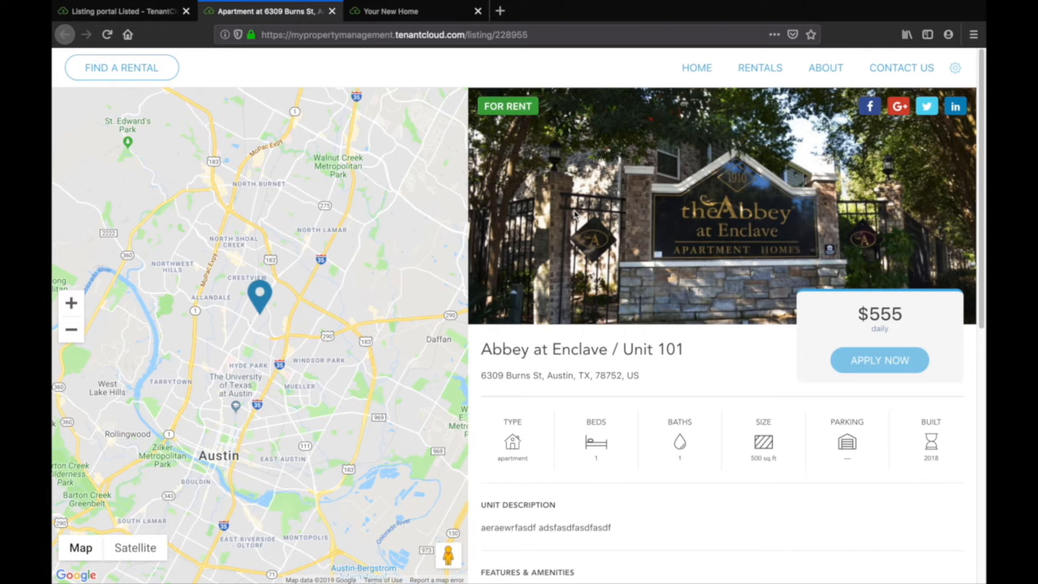
Open the unit's listing information and review its details and the marketing websites it is posted to.
click(139, 12)
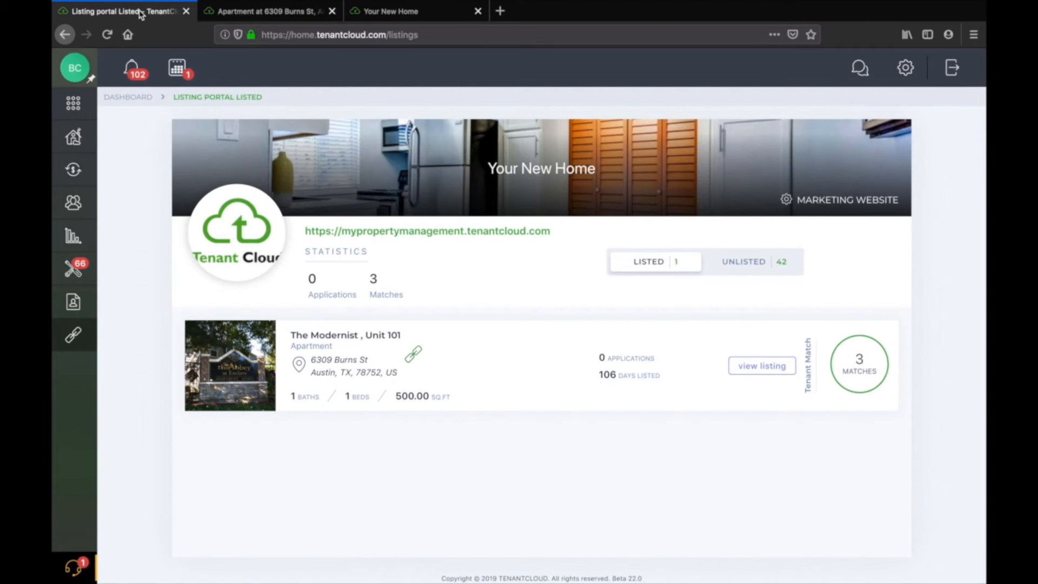
click(761, 367)
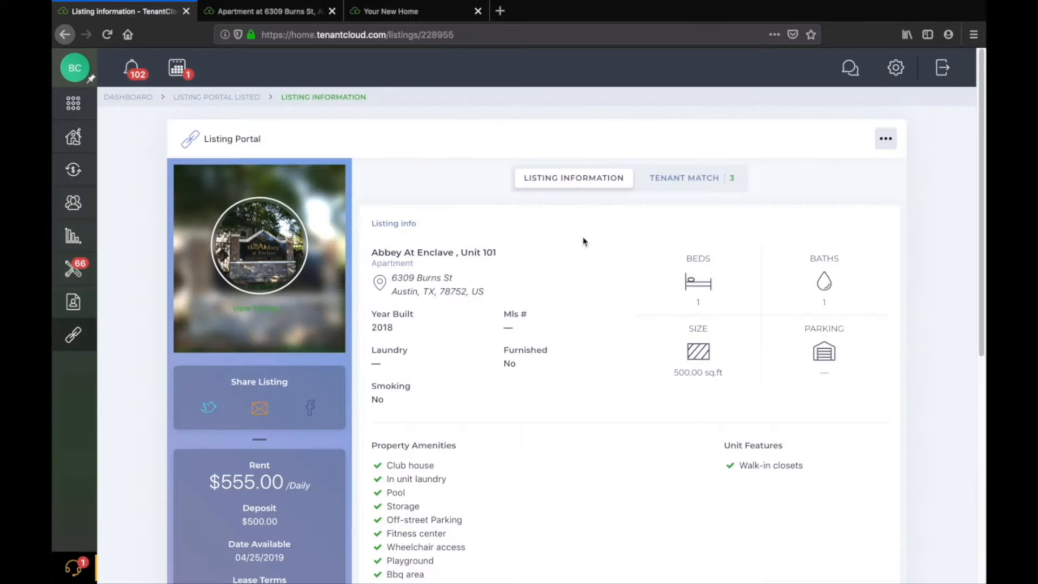
scroll(583, 241, down, 1)
scroll(582, 241, down, 1)
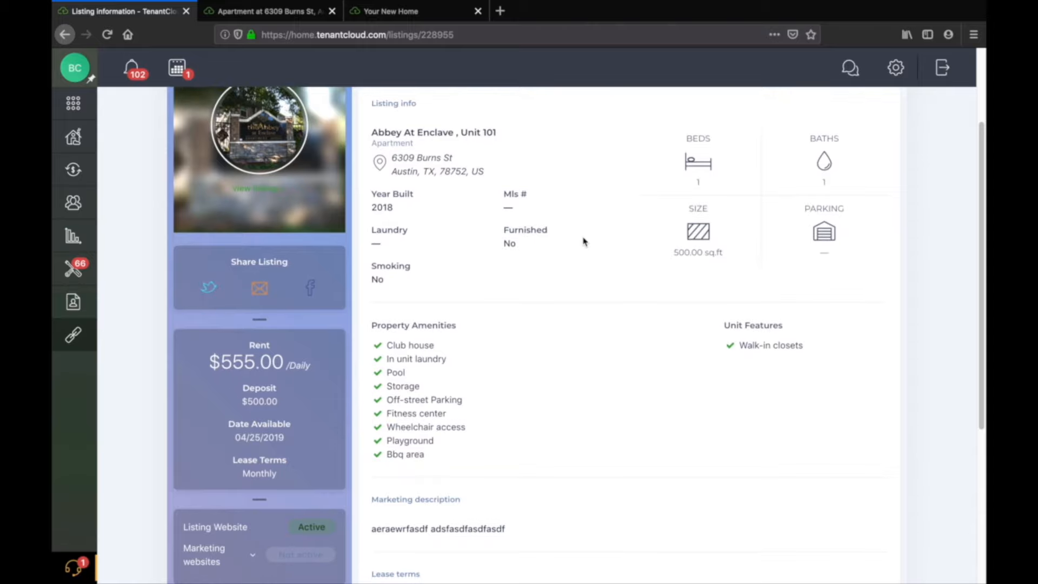
scroll(582, 240, down, 4)
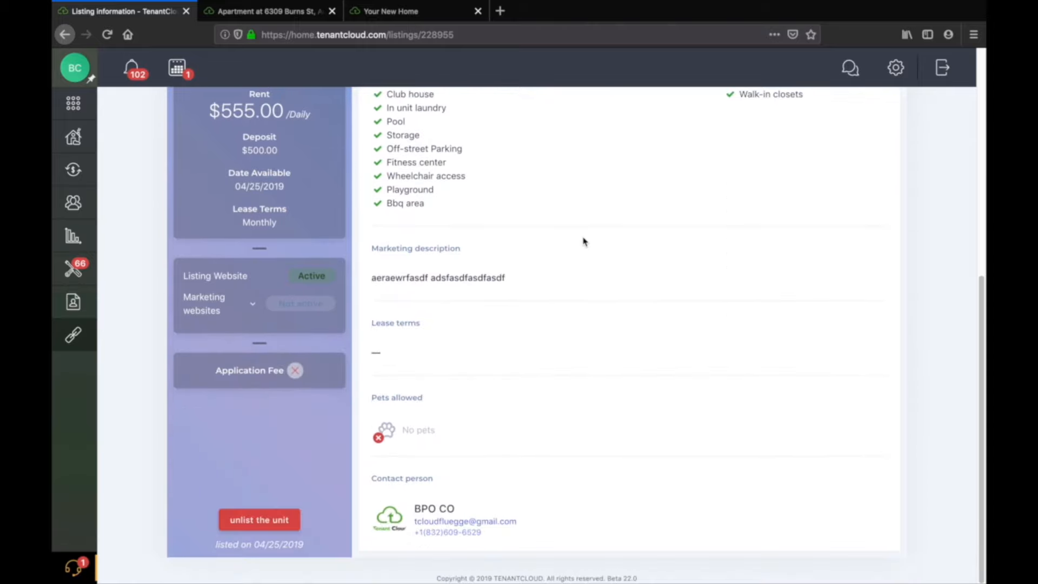
scroll(252, 267, up, 4)
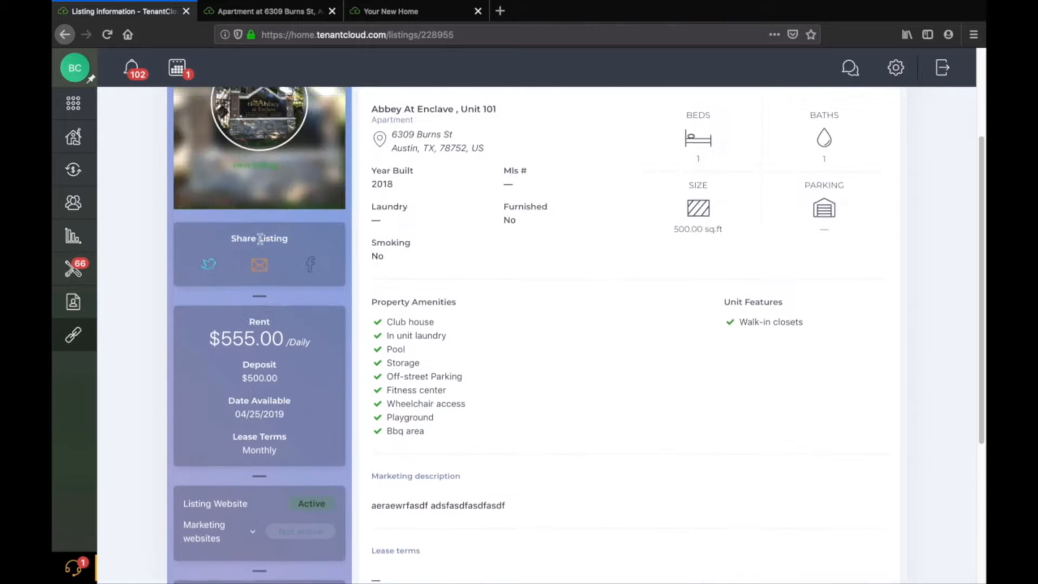
scroll(260, 239, down, 2)
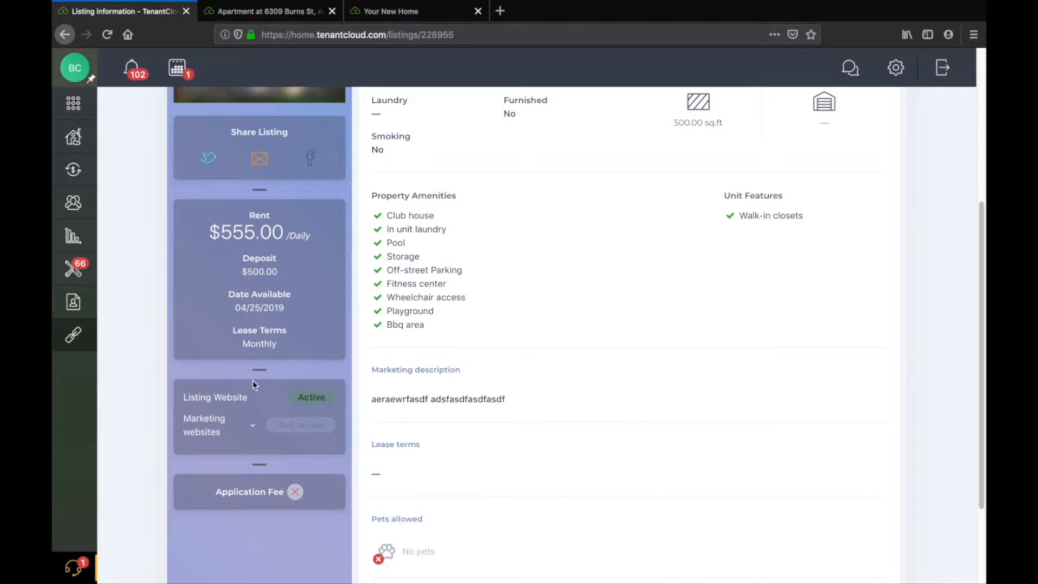
scroll(251, 417, down, 1)
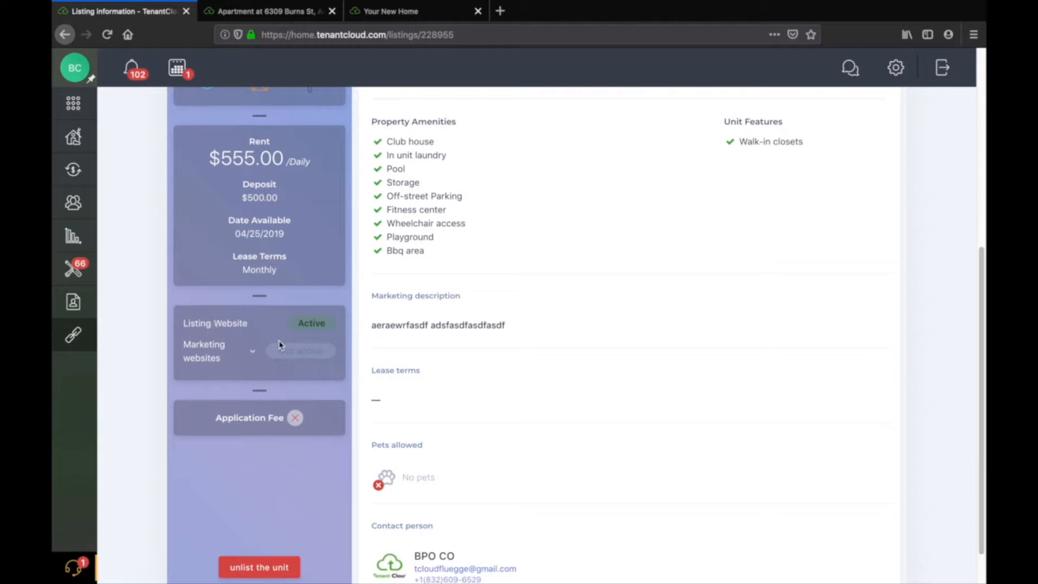
click(253, 351)
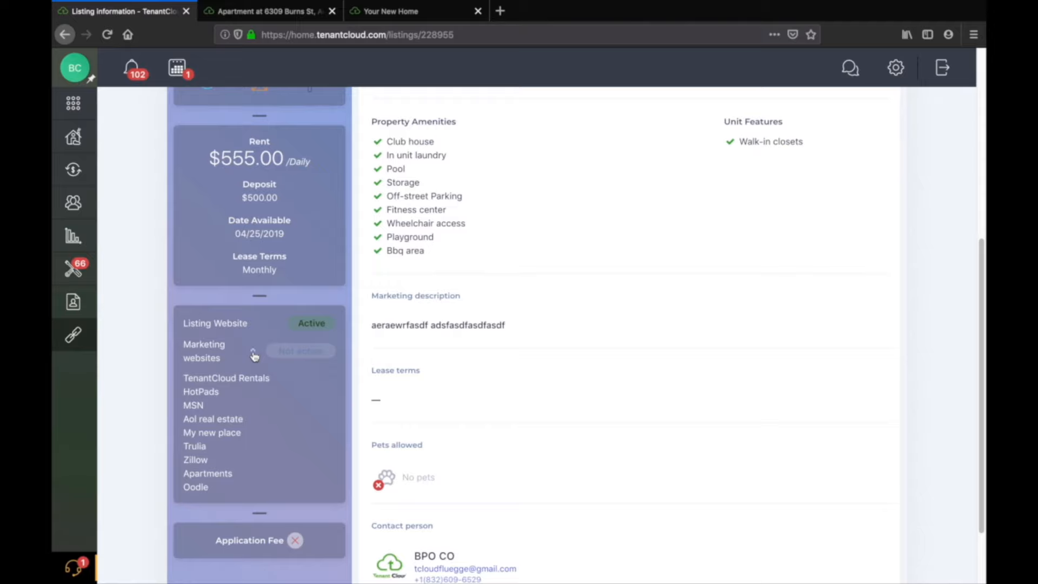
click(253, 353)
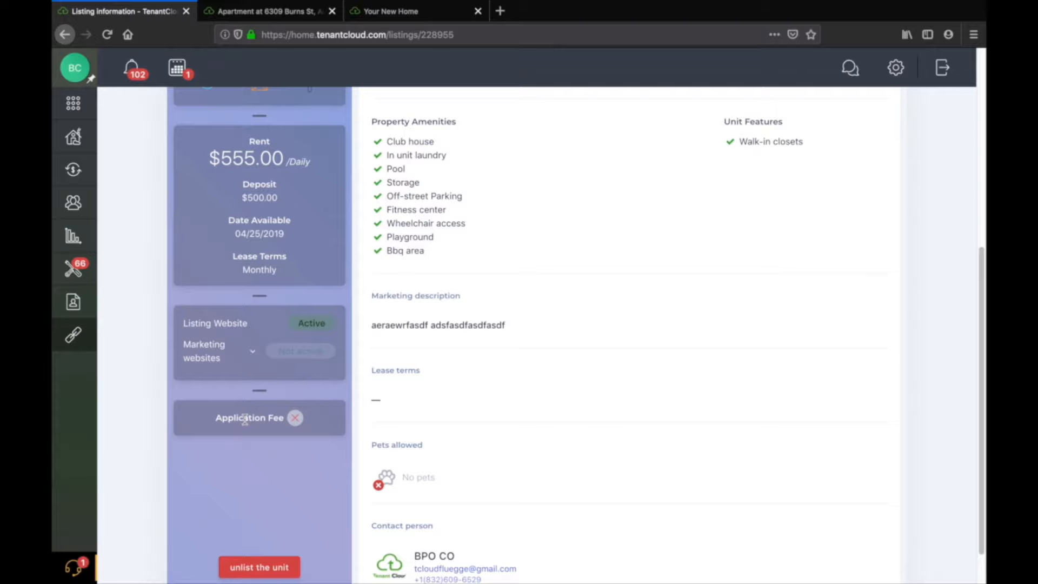
scroll(596, 328, up, 6)
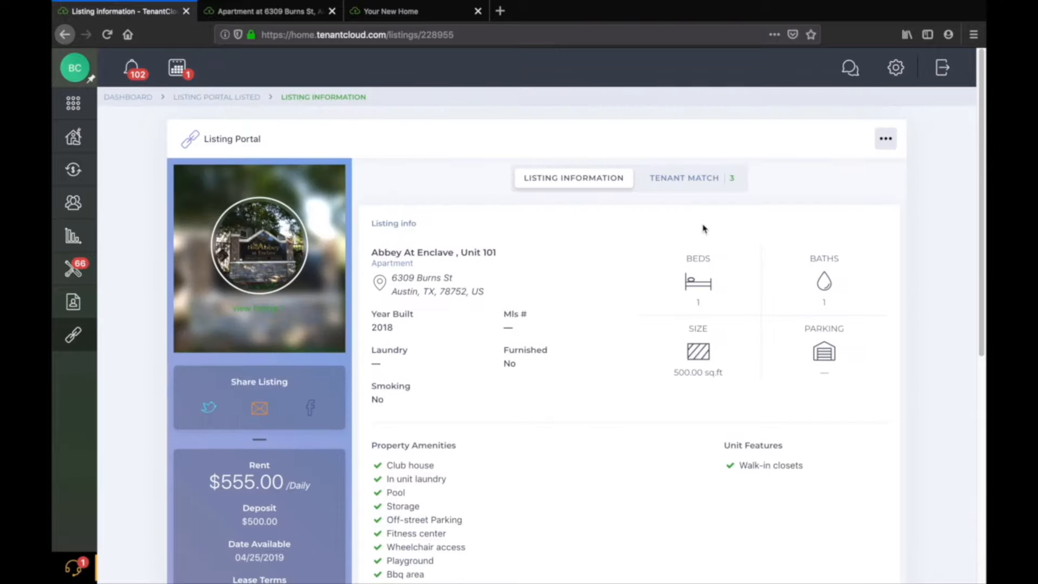
Open the listing's edit form and examine its property information and amenity fields.
click(887, 139)
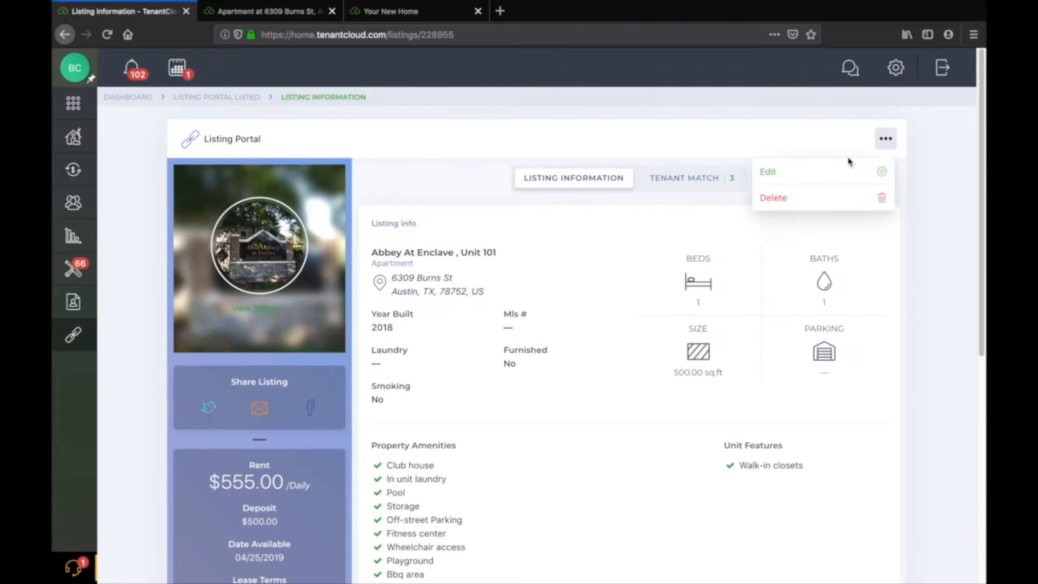
click(805, 178)
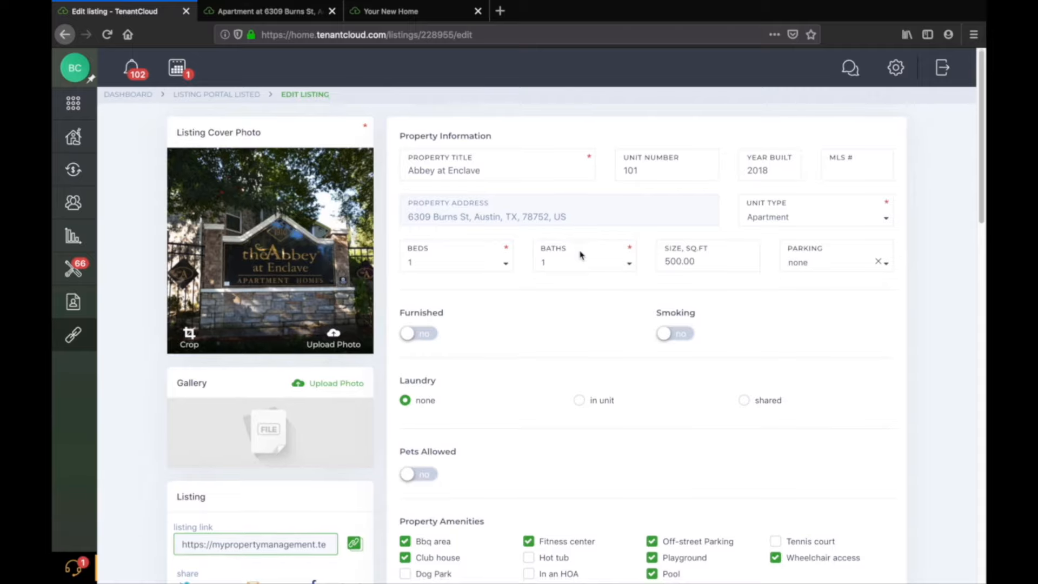
scroll(580, 256, down, 5)
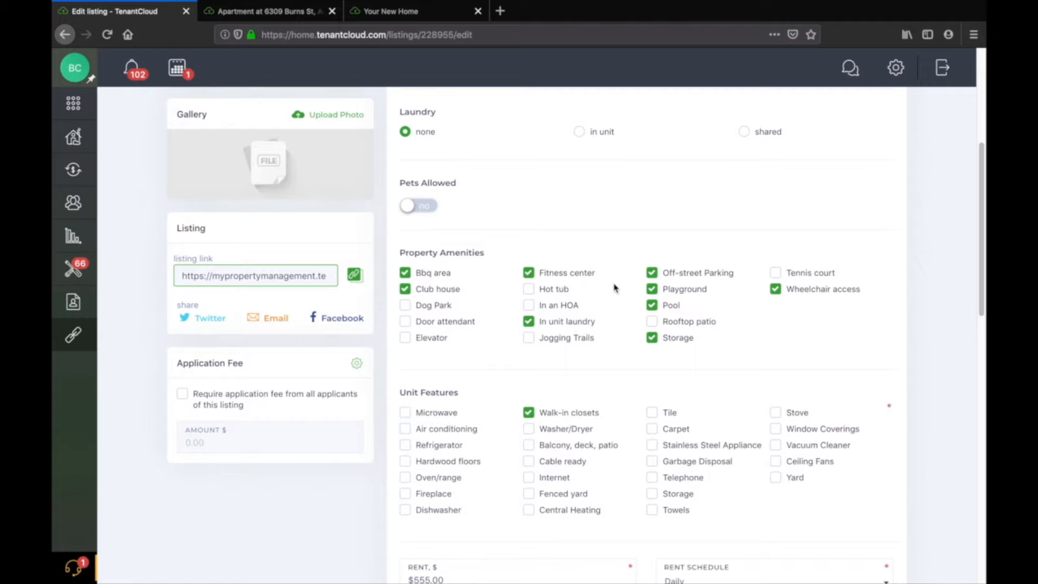
scroll(614, 288, up, 5)
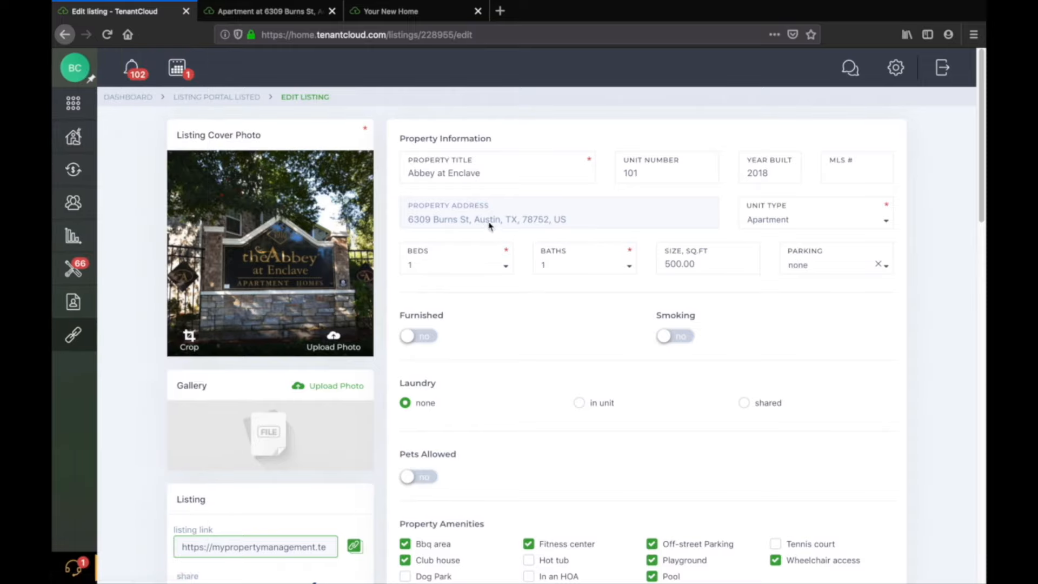
click(663, 173)
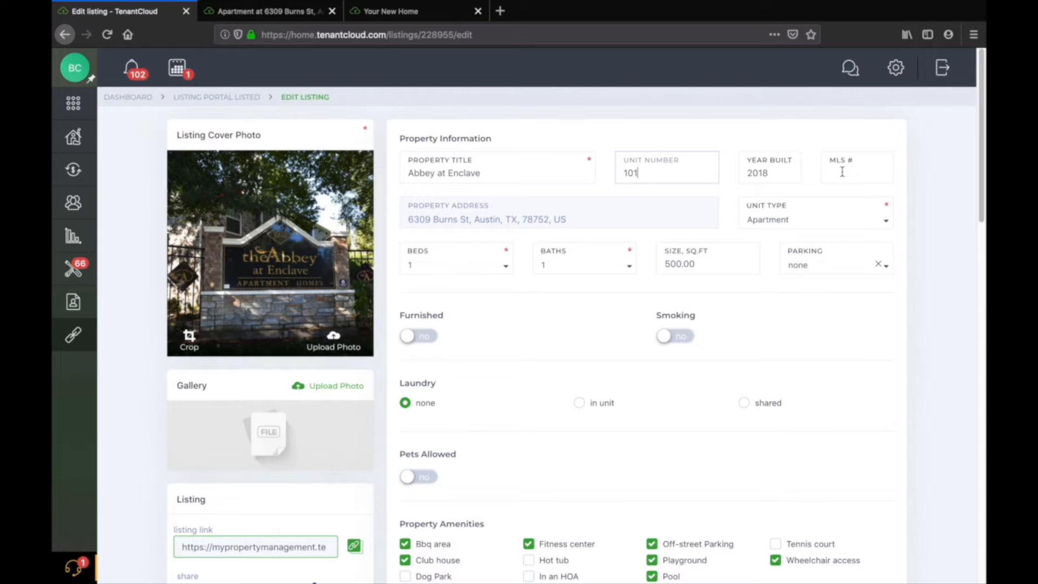
click(787, 226)
click(784, 226)
scroll(460, 222, down, 6)
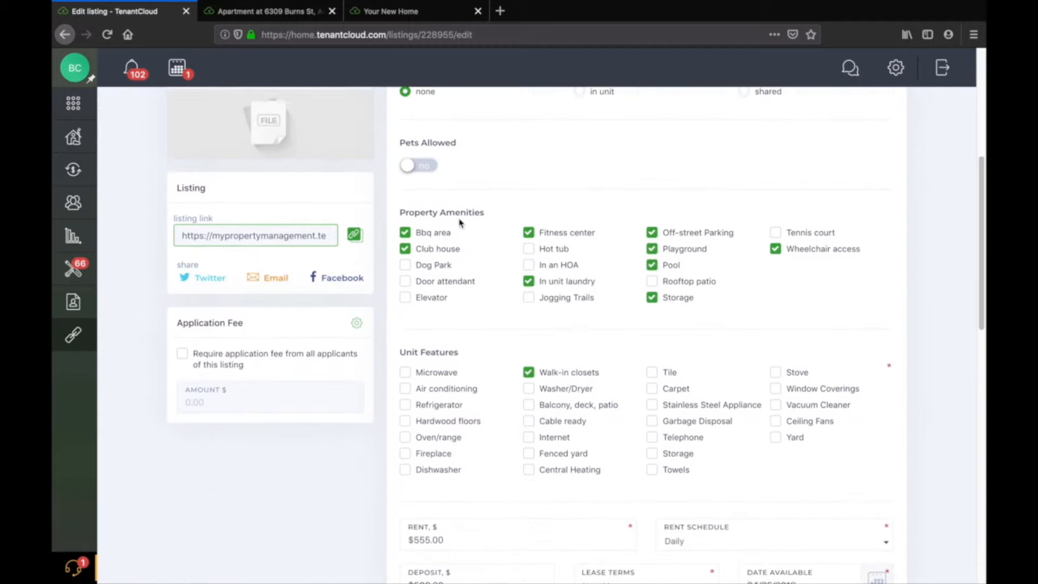
Turn on listing syndication to marketing websites for this unit.
scroll(468, 262, down, 10)
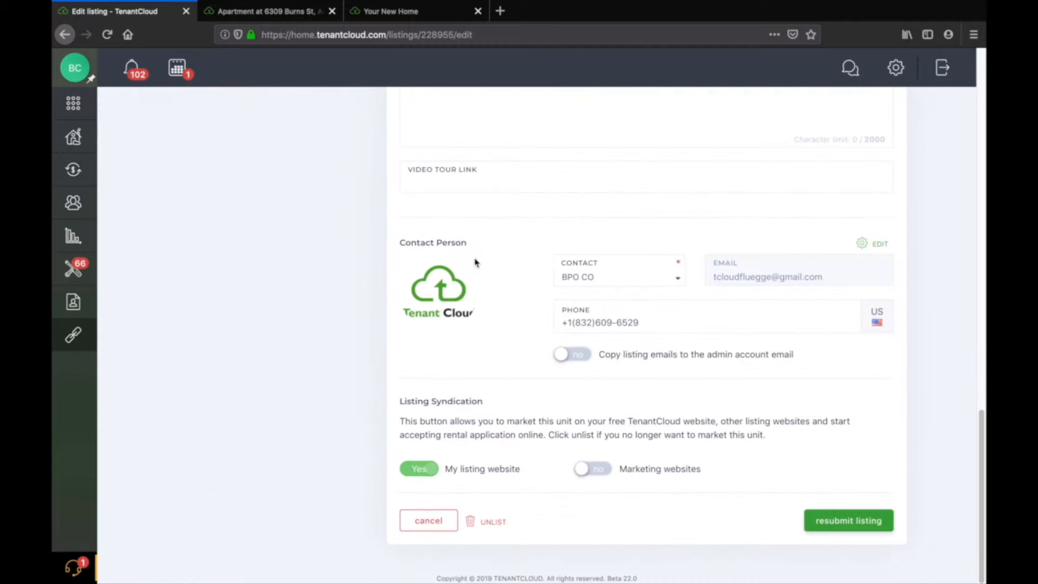
click(595, 470)
scroll(597, 478, down, 3)
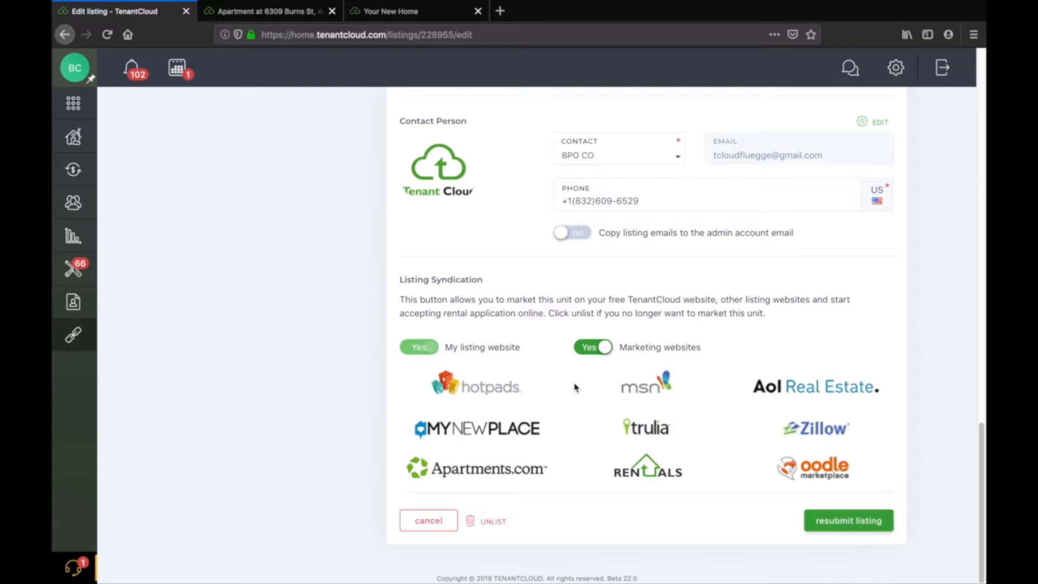
Set the unit's laundry option to in unit.
scroll(593, 411, up, 20)
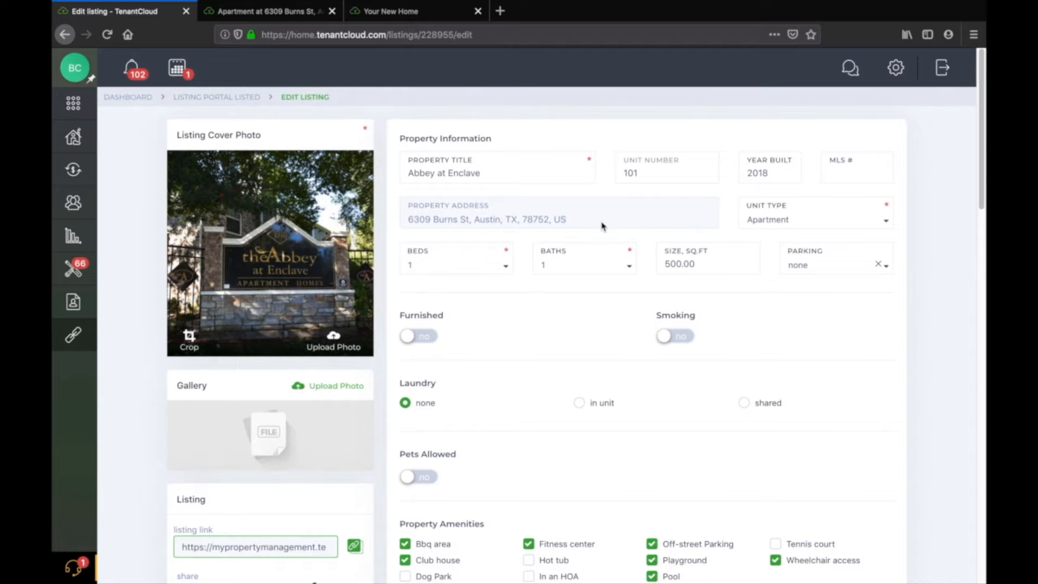
scroll(605, 216, down, 3)
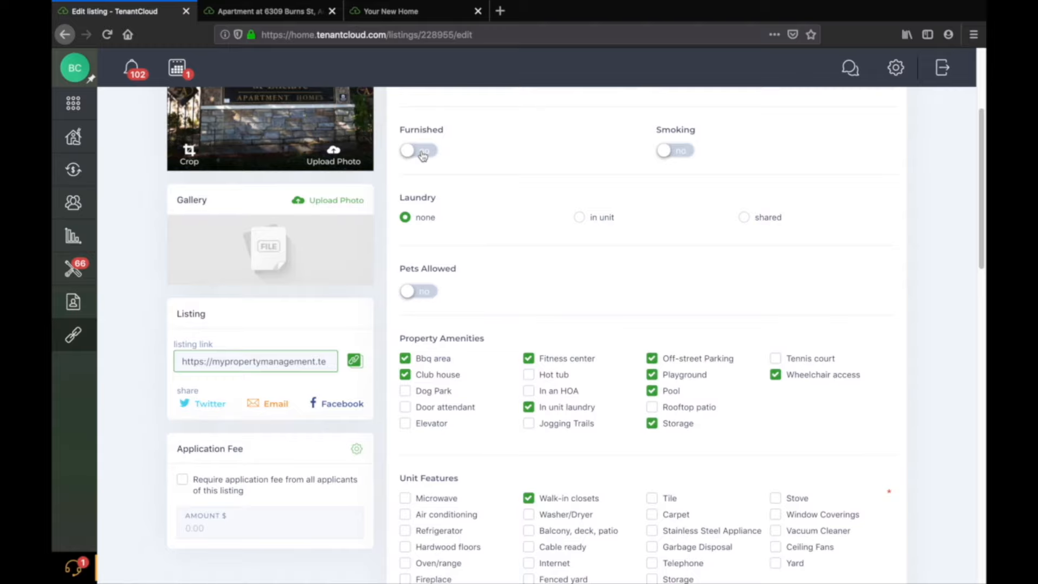
scroll(577, 155, down, 1)
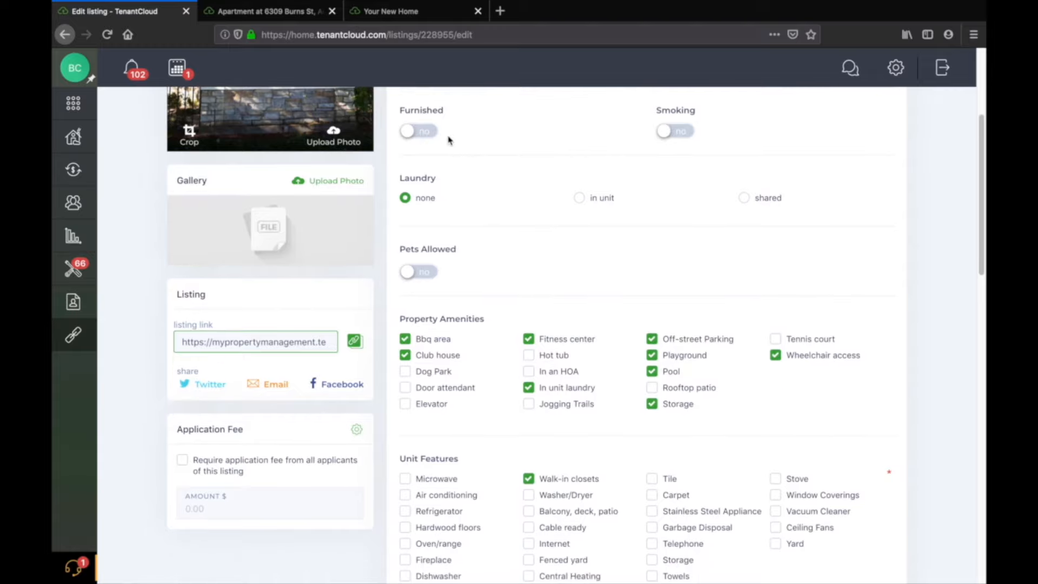
scroll(602, 156, down, 1)
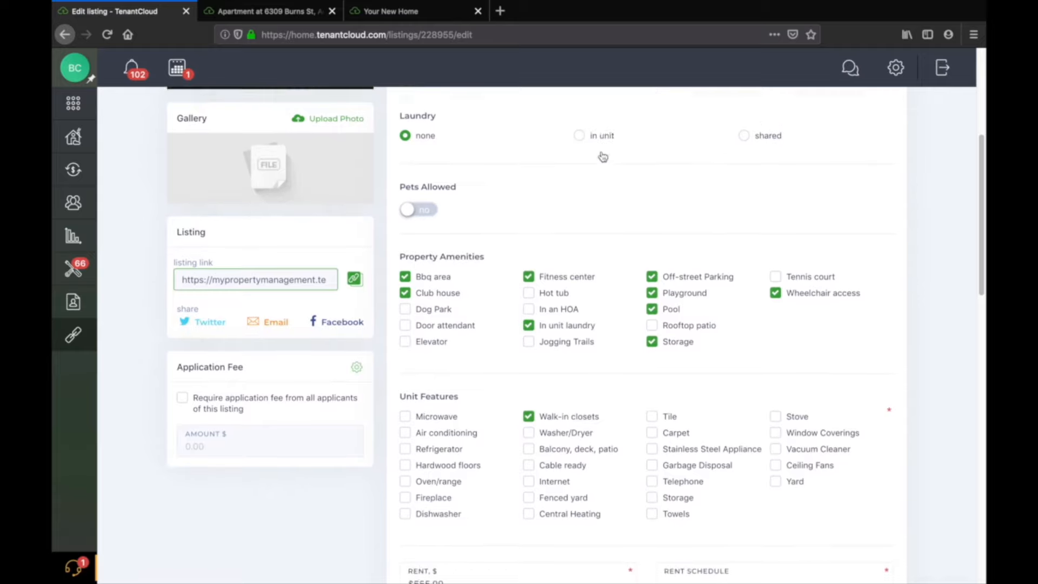
click(577, 130)
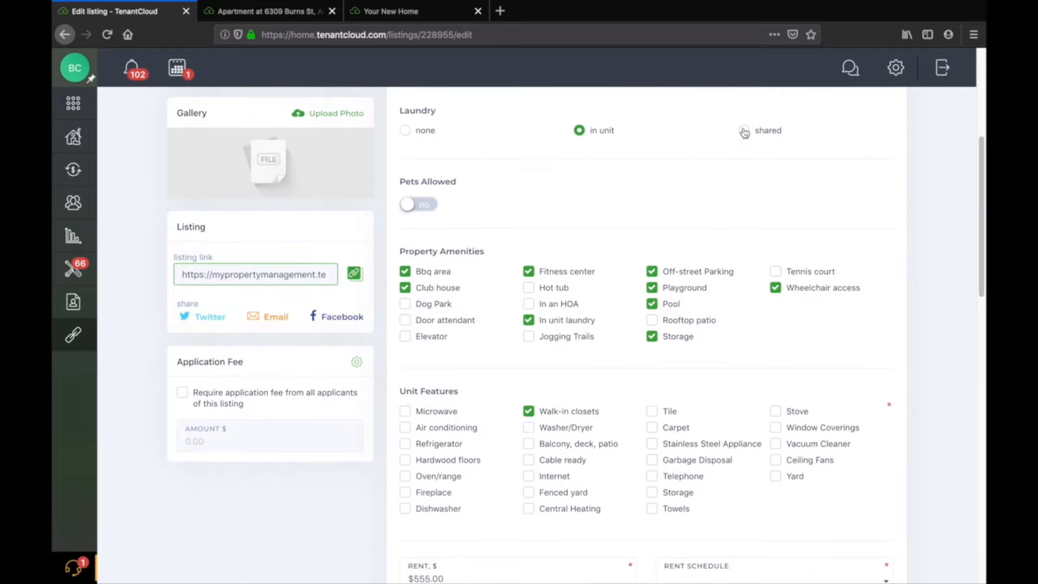
Switch Pets Allowed on and then back off.
click(421, 206)
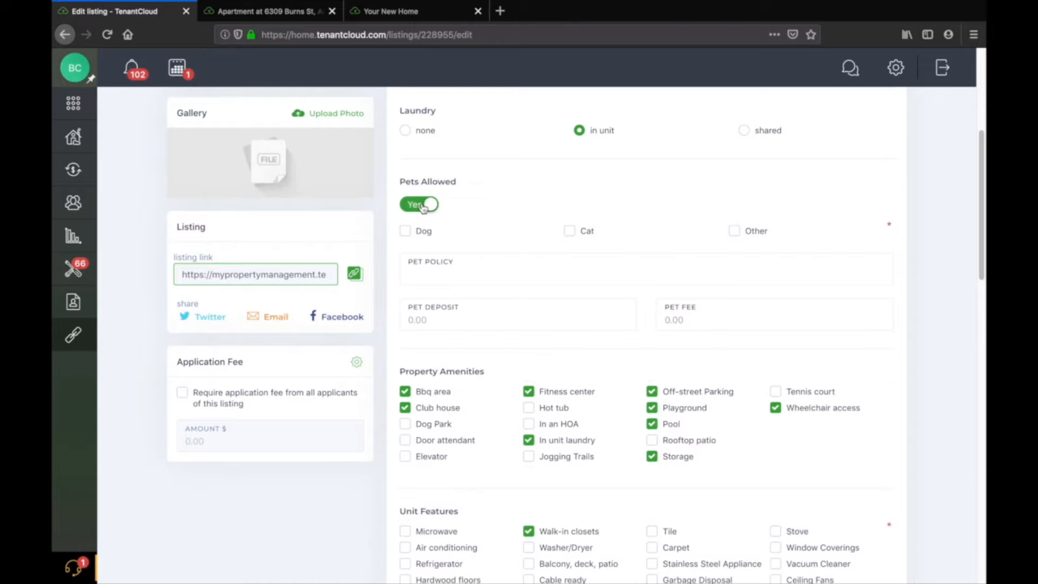
click(423, 205)
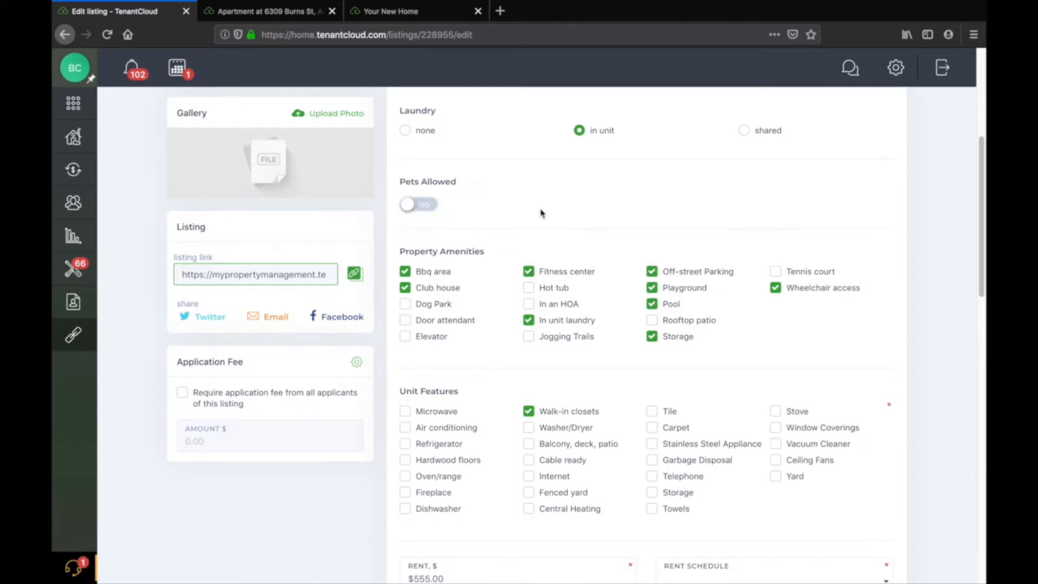
Review the rest of the listing form, from unit features and rent down to listing syndication.
scroll(540, 213, down, 5)
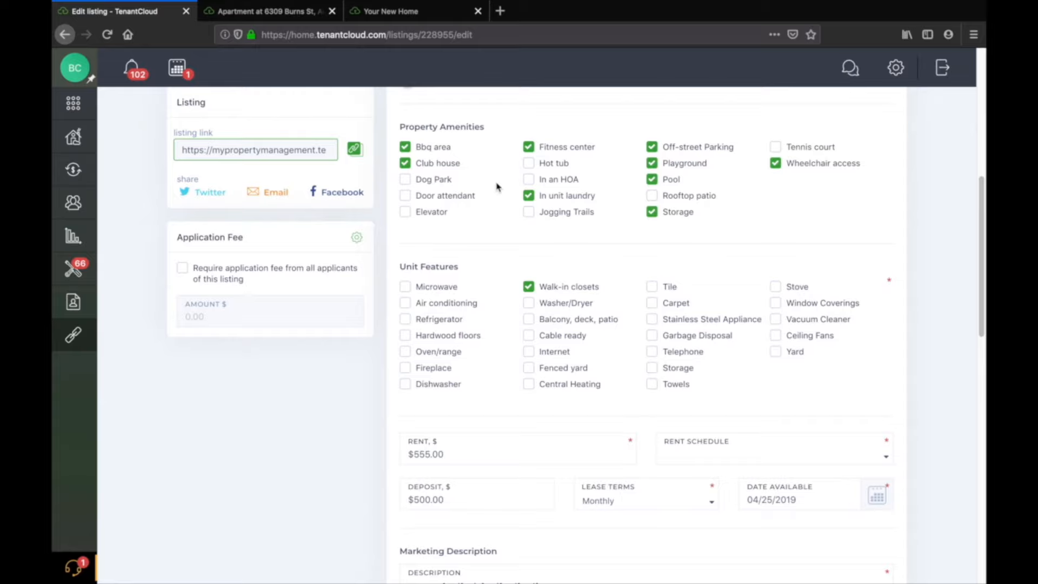
scroll(616, 193, down, 2)
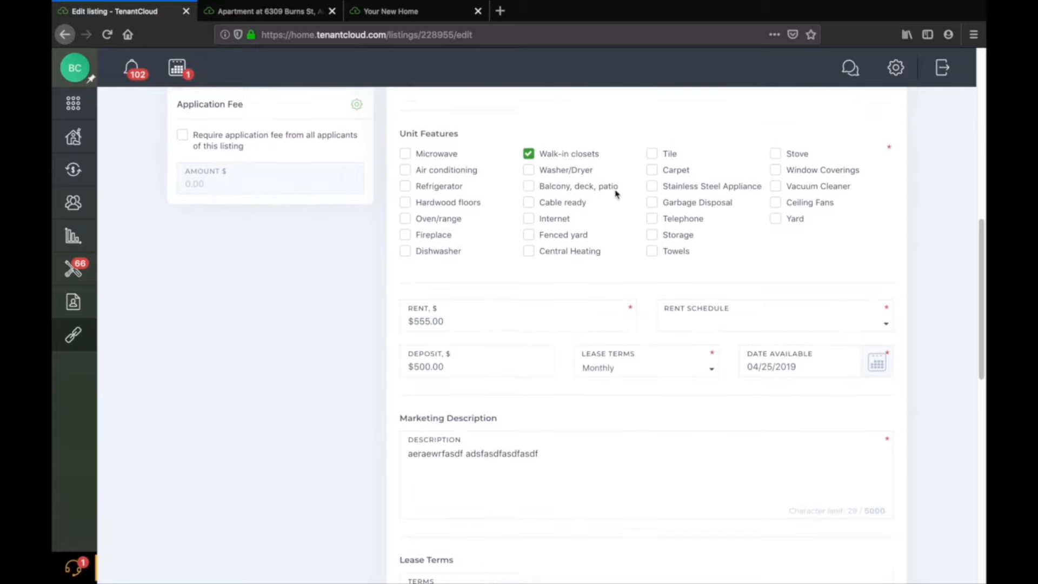
scroll(616, 193, down, 1)
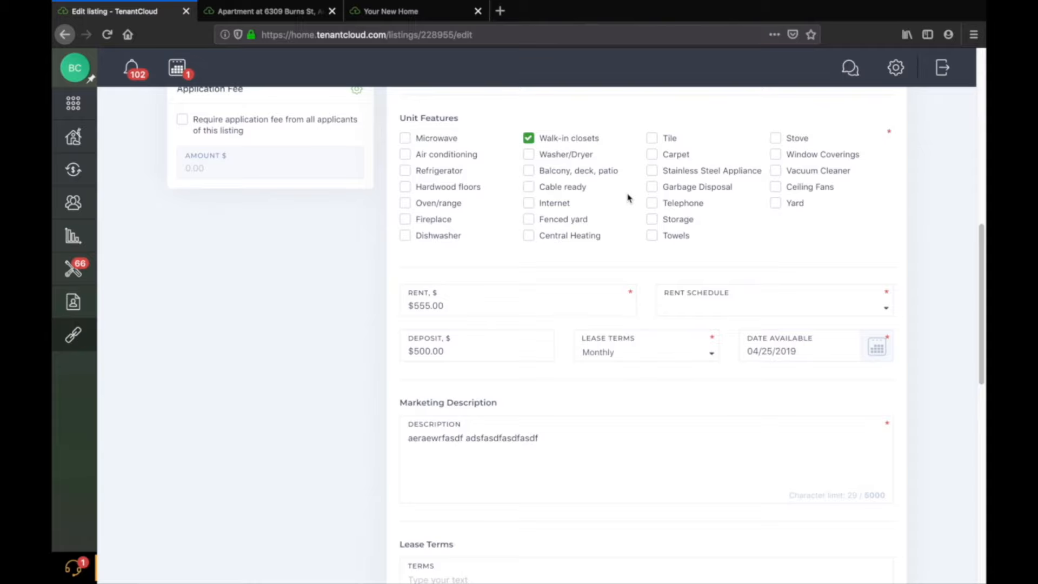
scroll(627, 198, down, 3)
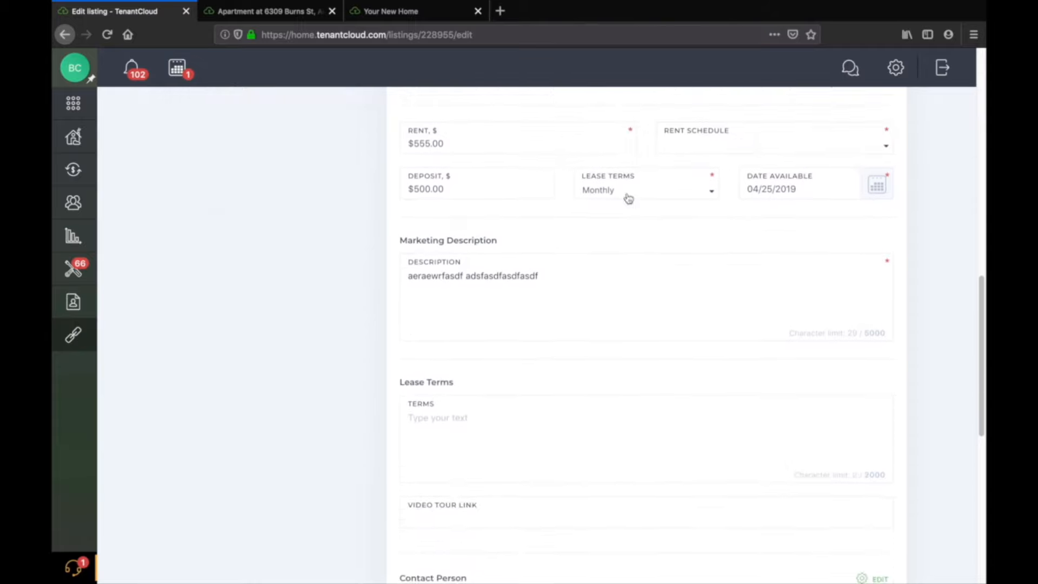
scroll(627, 197, up, 3)
scroll(627, 198, up, 3)
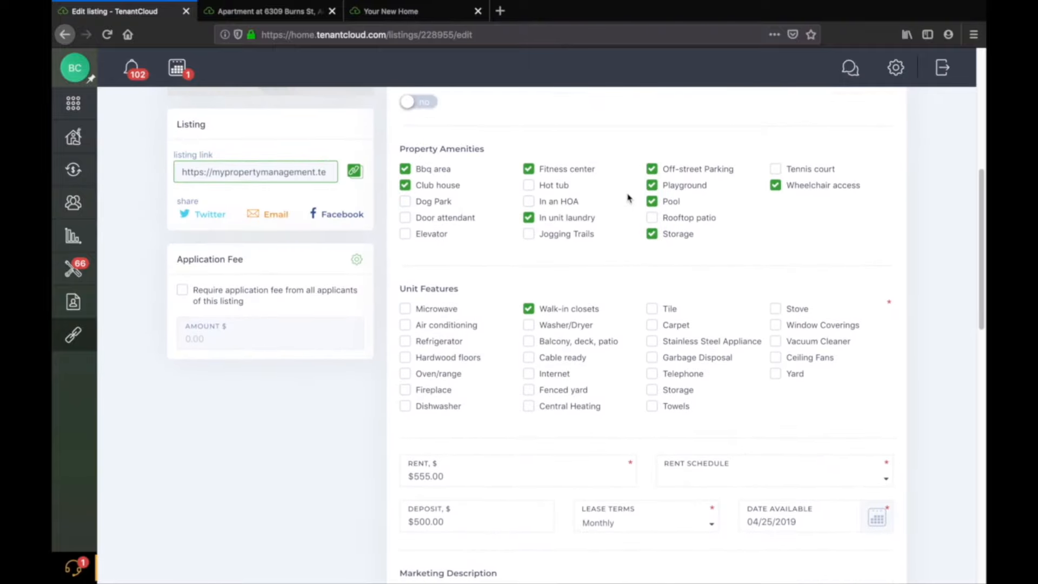
scroll(625, 212, down, 1)
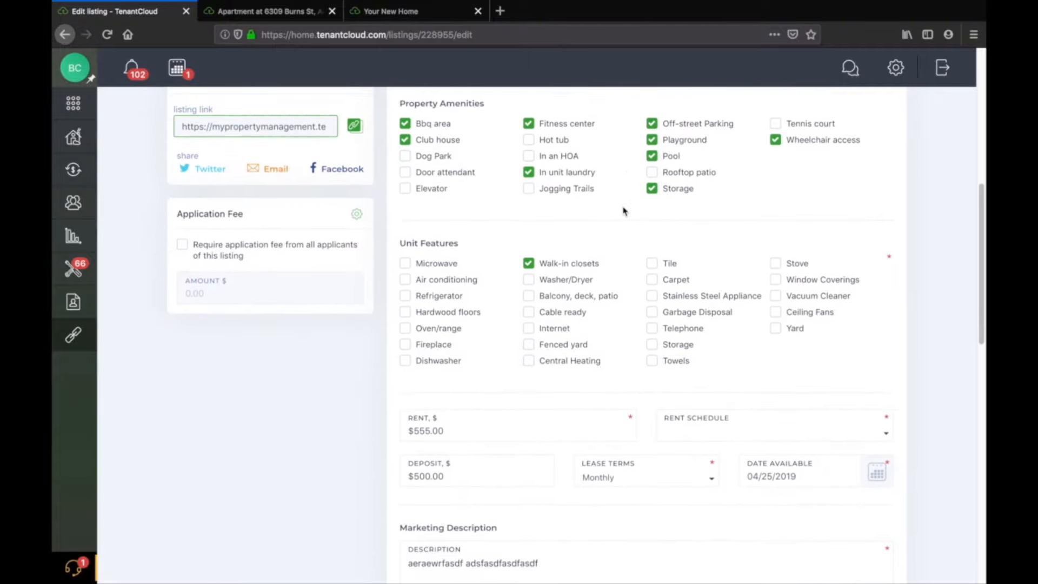
scroll(572, 292, down, 10)
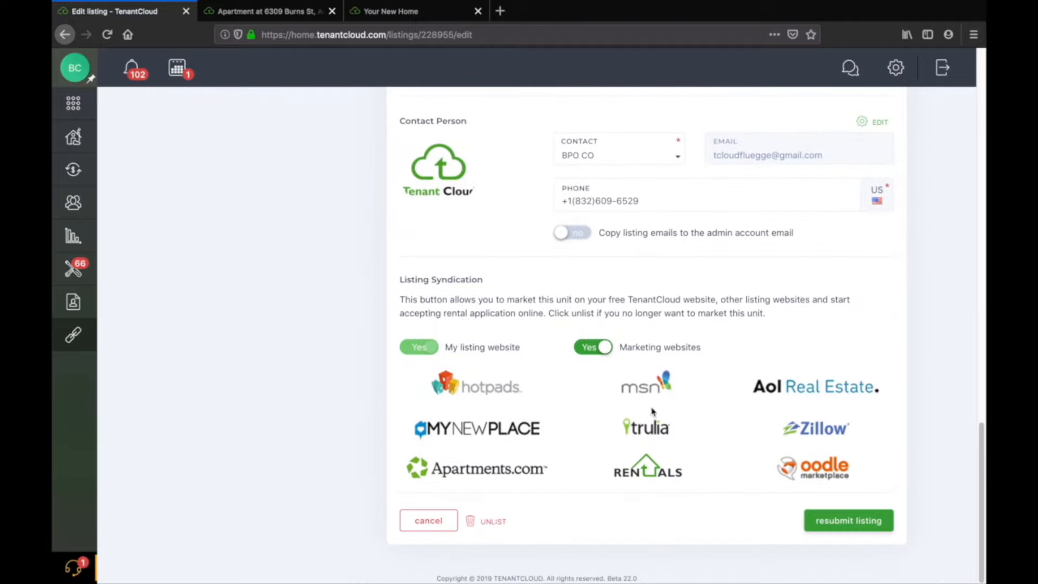
scroll(630, 424, up, 8)
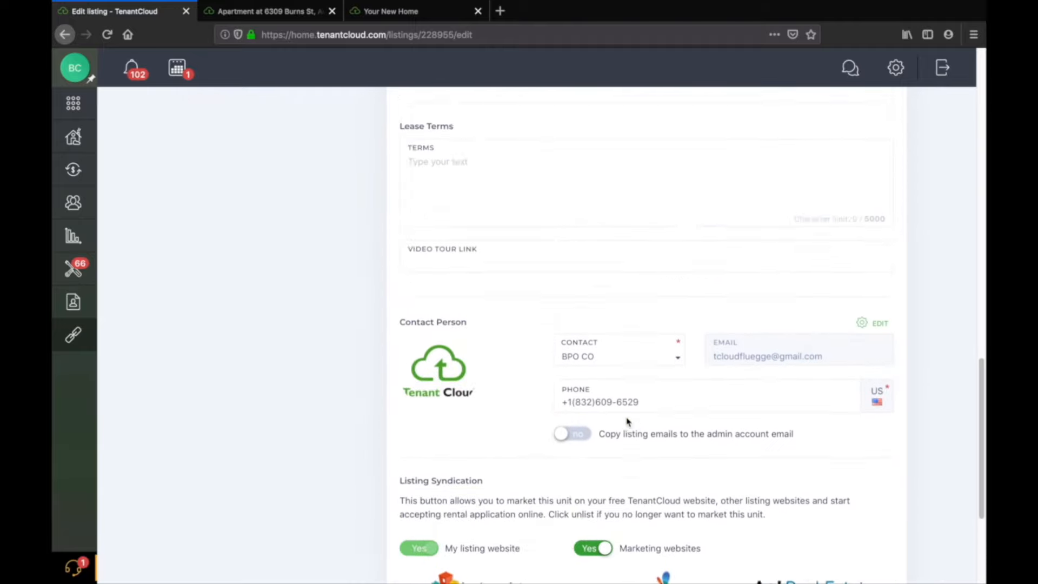
scroll(627, 422, up, 3)
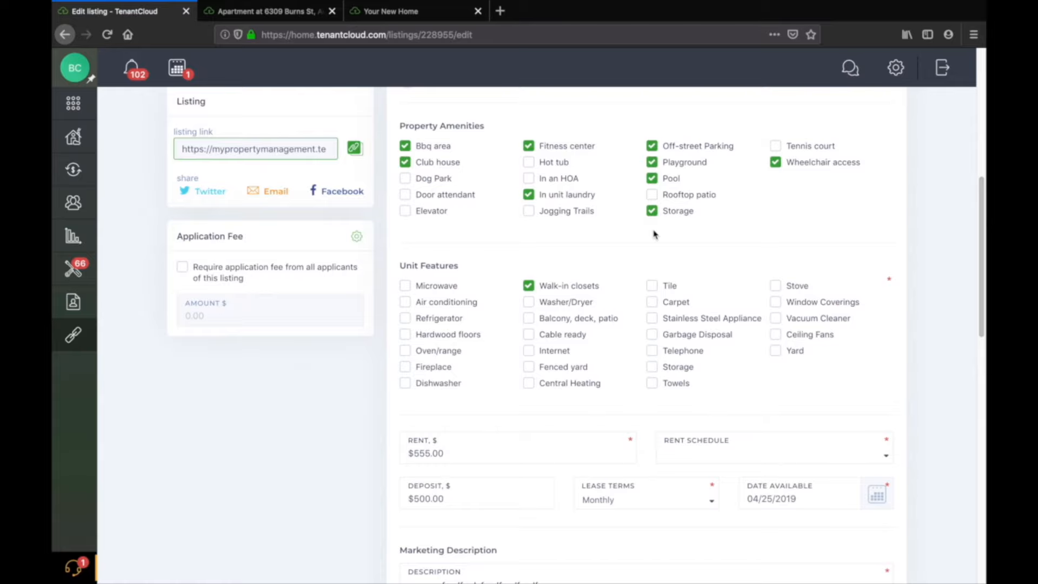
scroll(611, 233, down, 3)
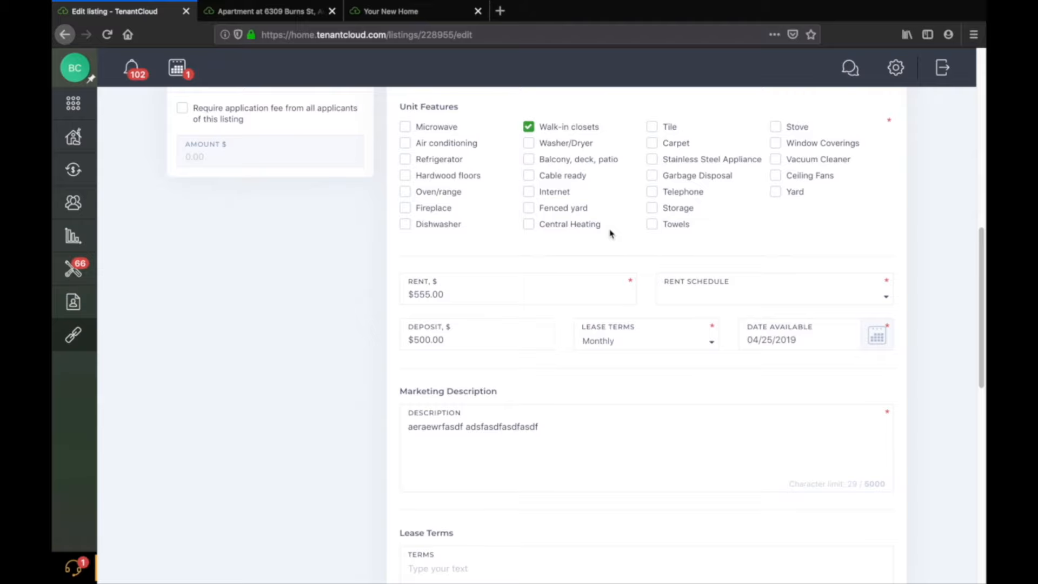
scroll(611, 234, up, 2)
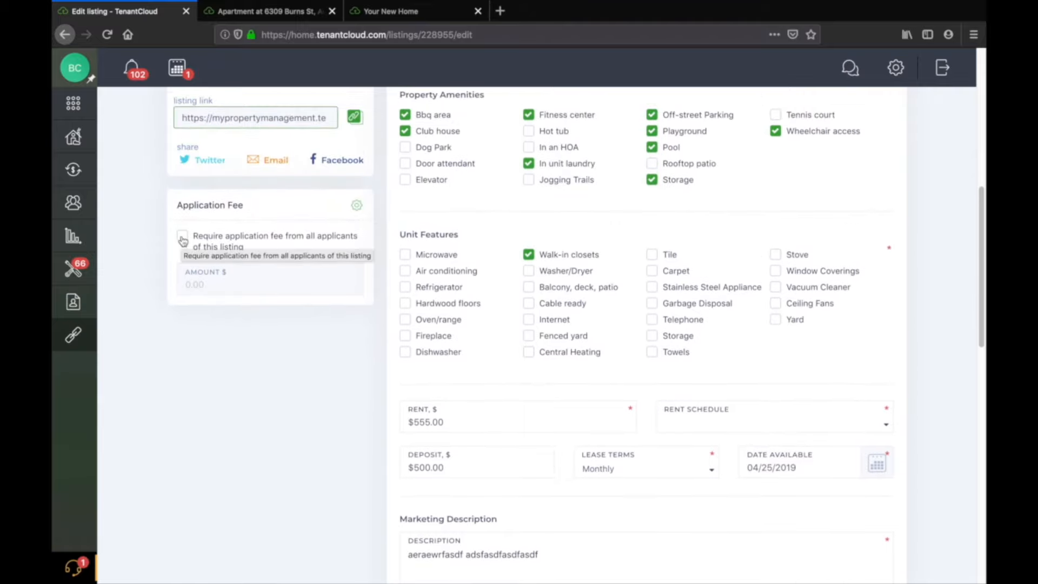
Require an application fee of $25.00 from all applicants of this listing.
click(183, 240)
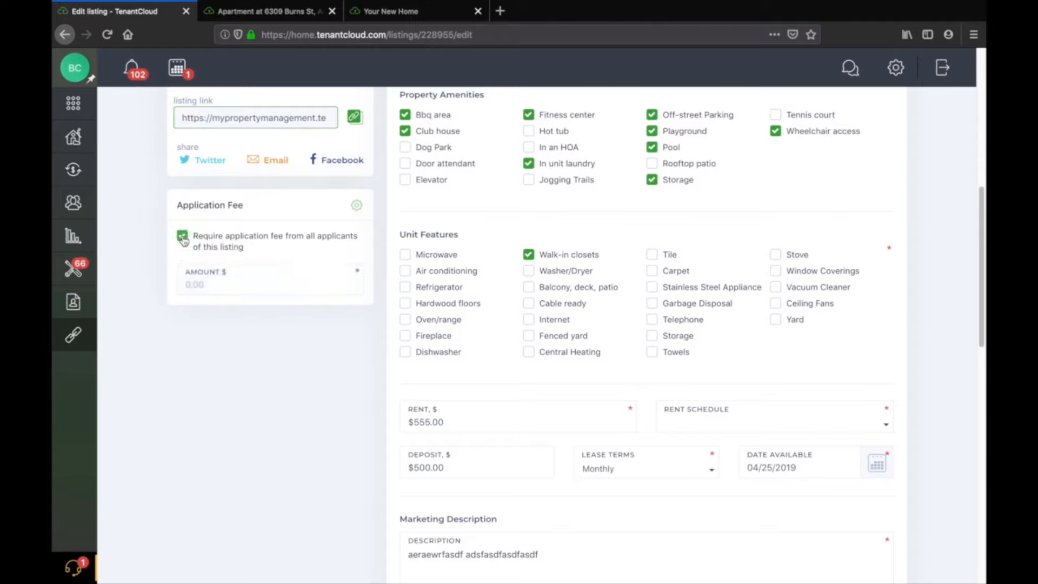
click(182, 240)
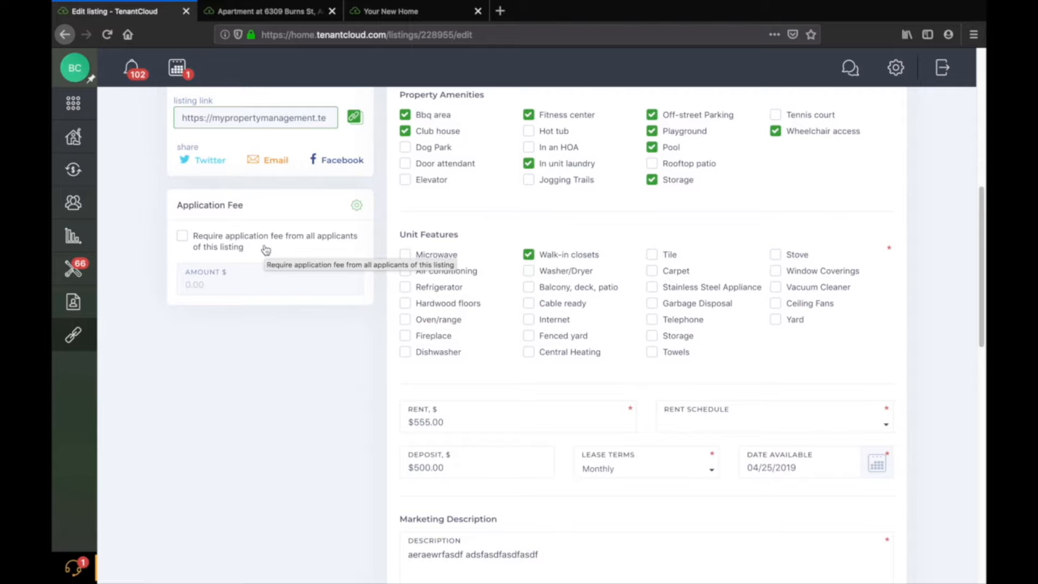
click(181, 235)
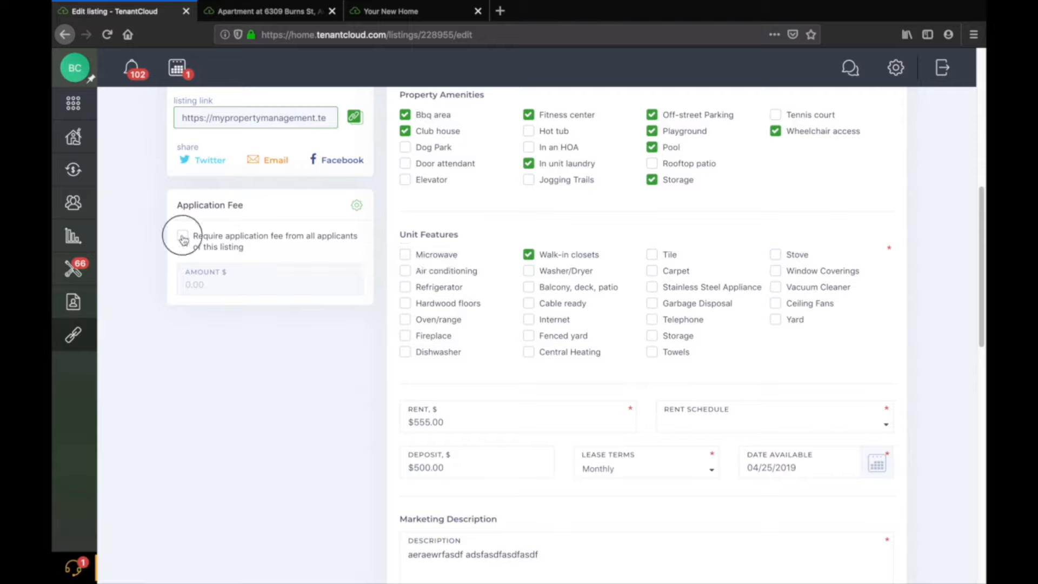
click(215, 283)
text(2)
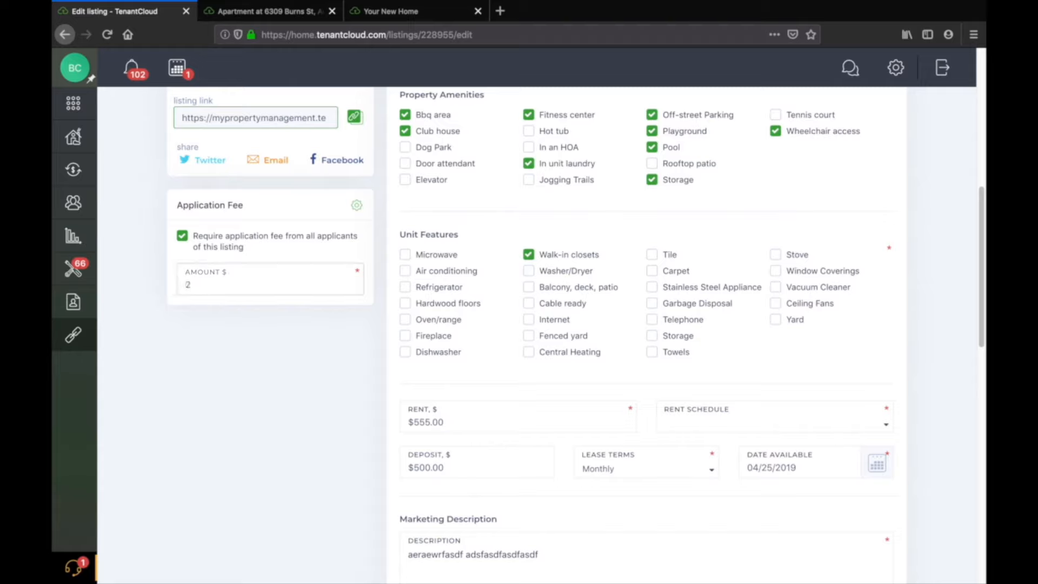
text(5.00)
click(249, 420)
Glance at the public listing tab, return to the edit form, and turn off the application fee requirement.
click(279, 12)
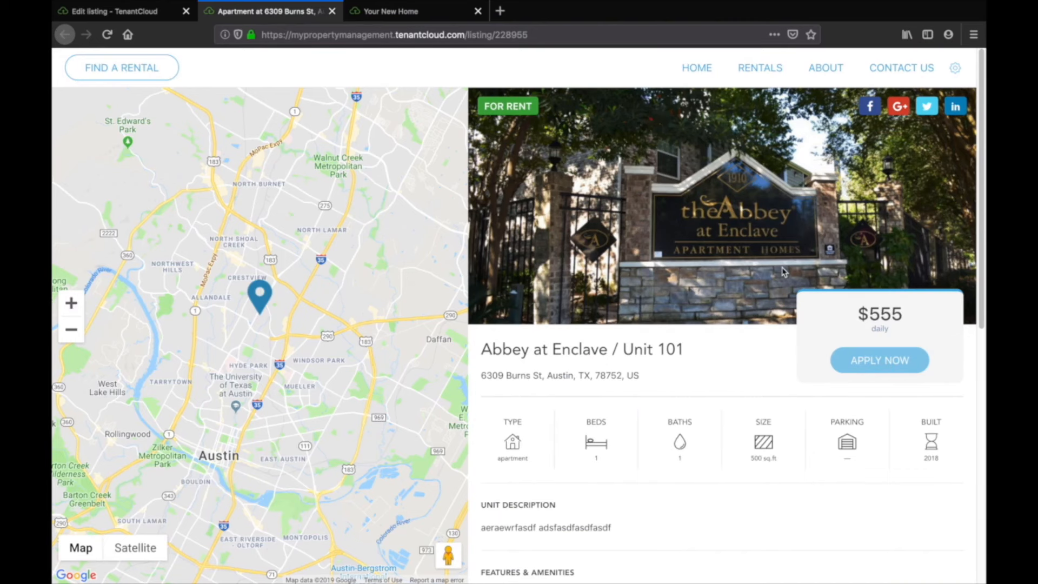
click(126, 14)
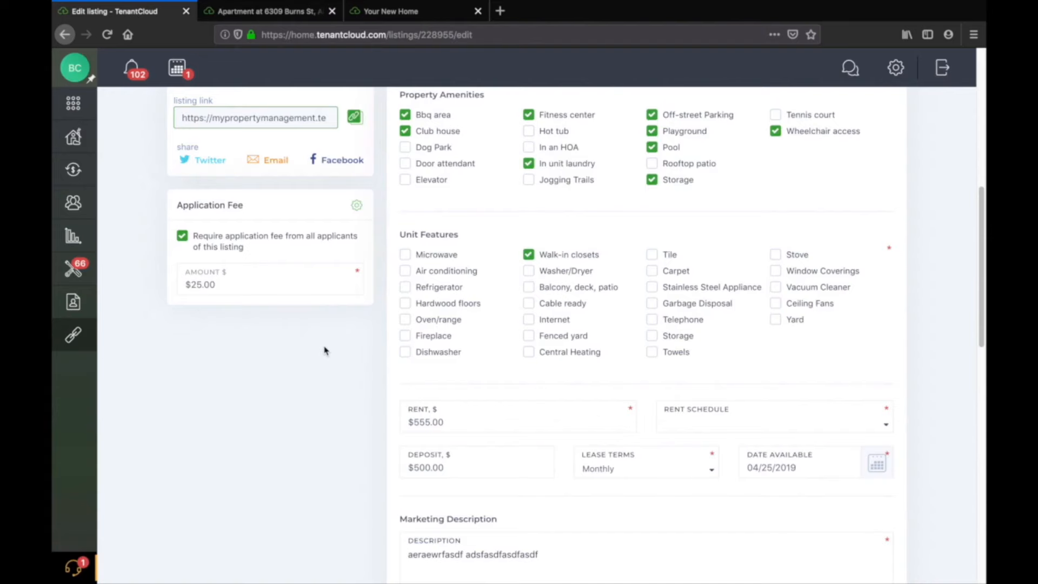
click(266, 239)
Set the listing's rent to $800.00 and choose a Monthly rent schedule.
scroll(378, 246, down, 5)
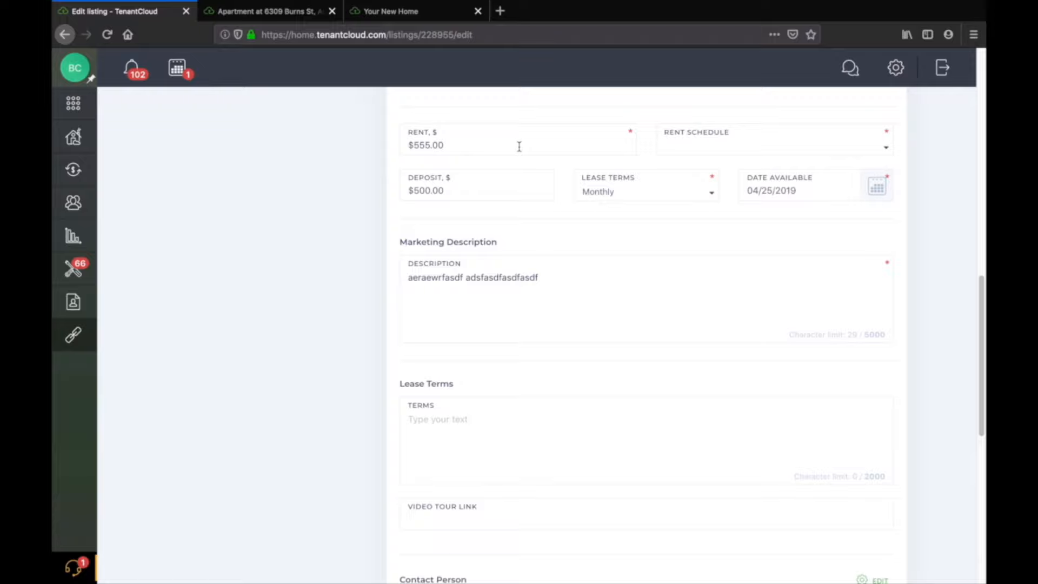
scroll(519, 147, up, 2)
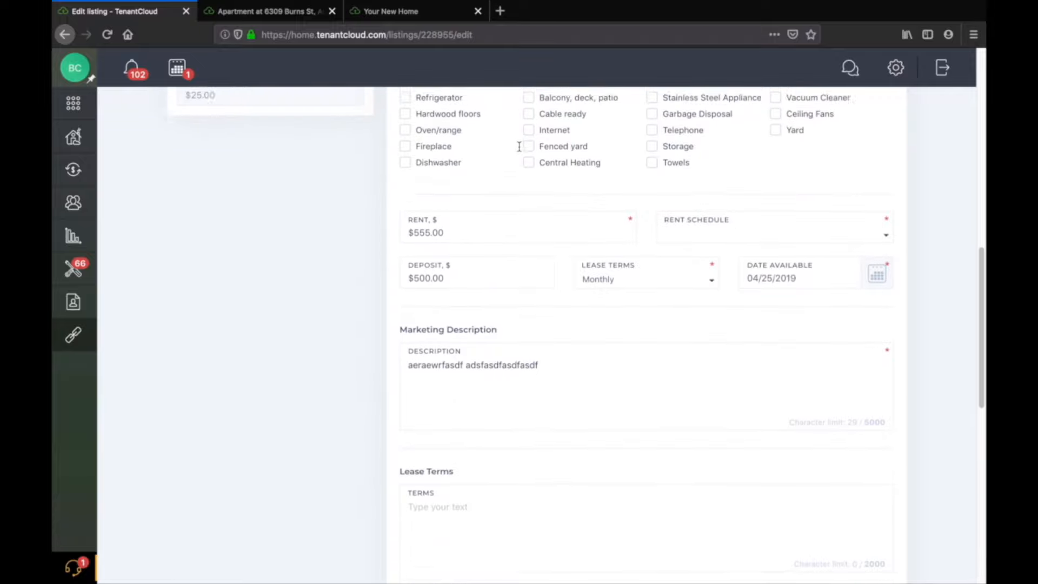
click(508, 244)
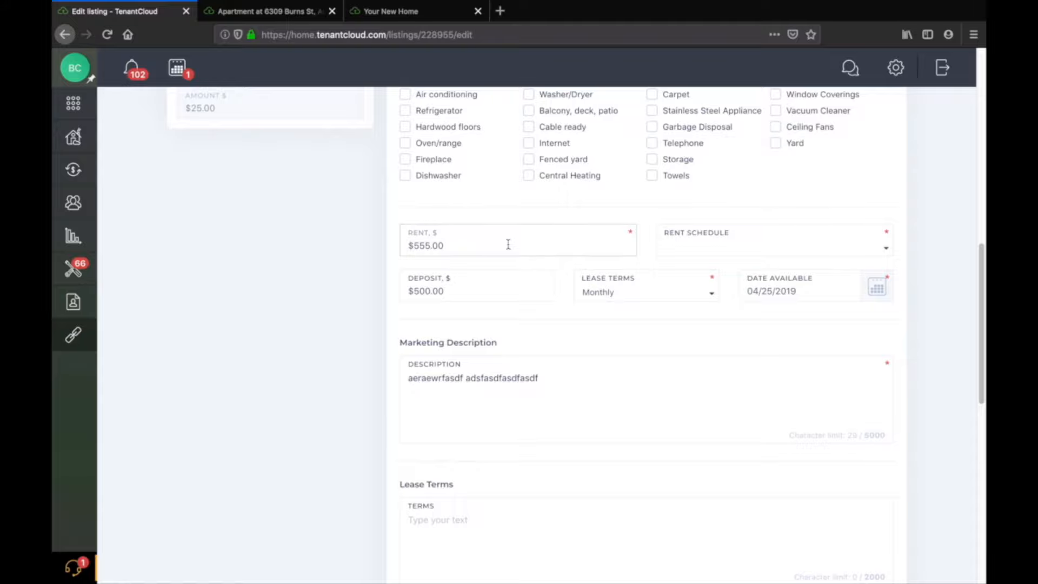
scroll(508, 245, up, 11)
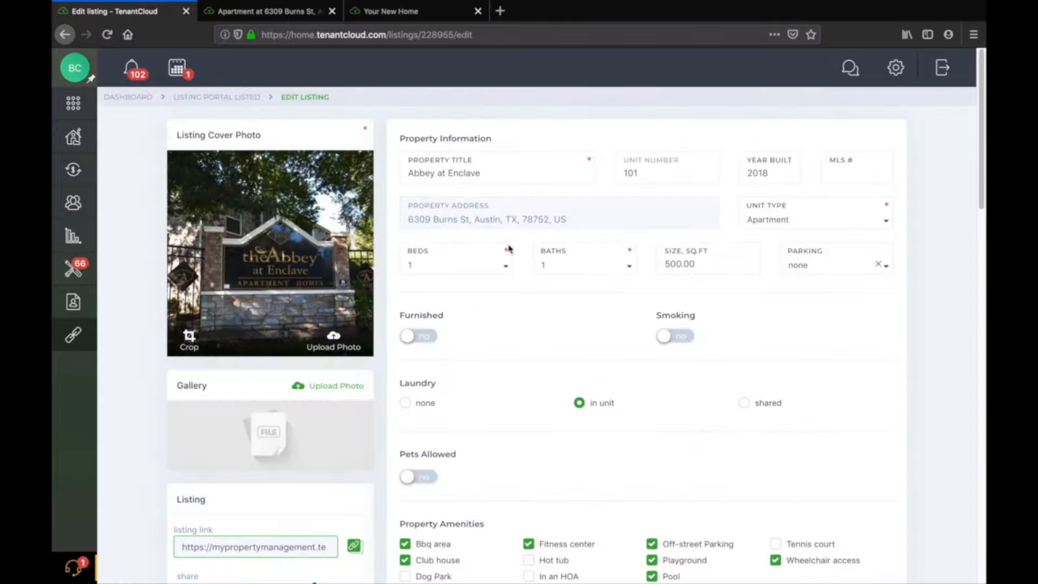
scroll(522, 250, down, 10)
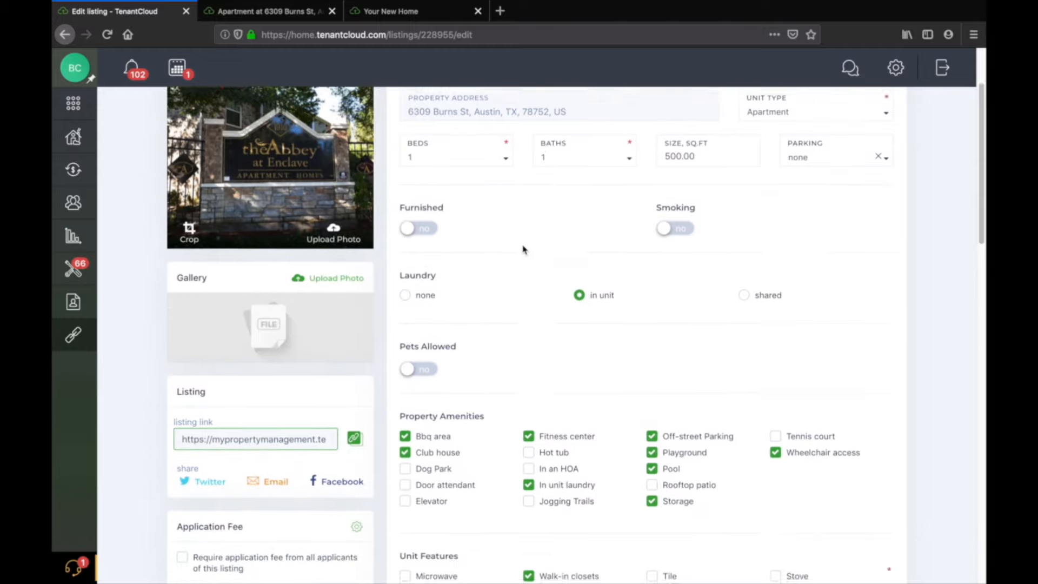
scroll(522, 249, down, 3)
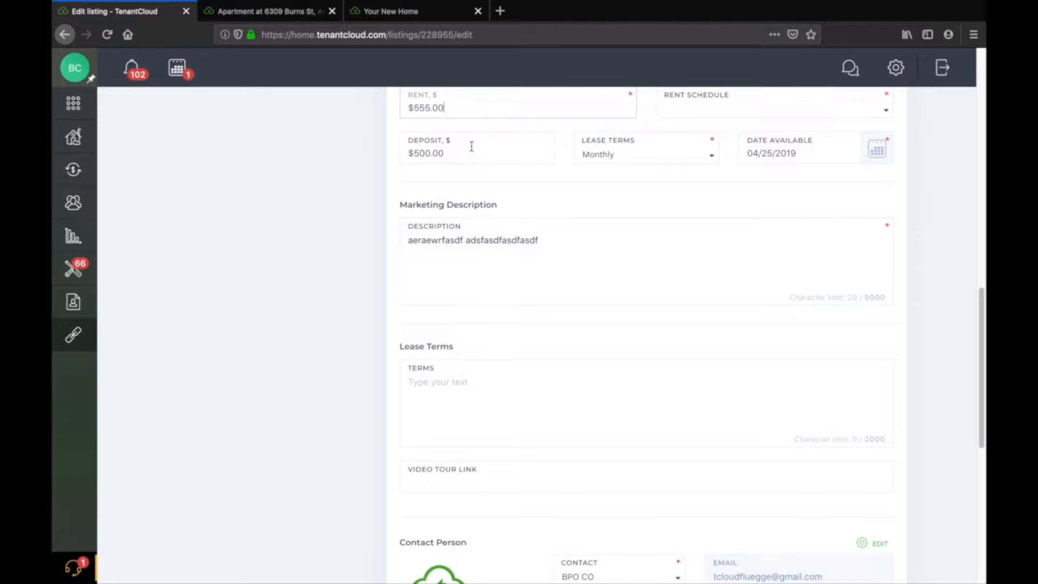
scroll(471, 146, up, 1)
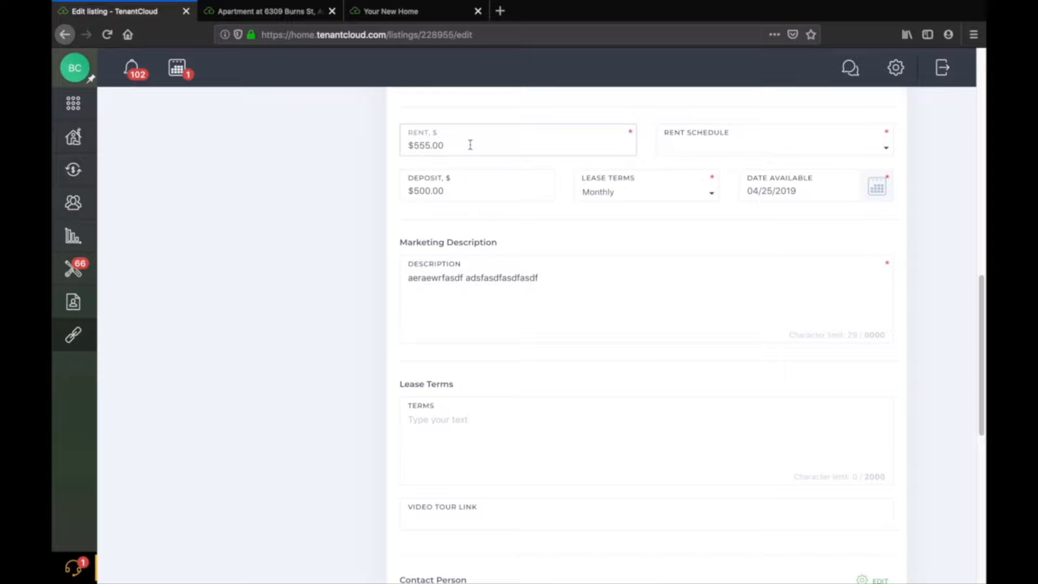
triple_click(470, 145)
click(466, 144)
key(BackSpace)
key(BackSpace)
key(BackSpace)
key(BackSpace)
key(BackSpace)
key(BackSpace)
text(800.00)
click(744, 154)
click(730, 169)
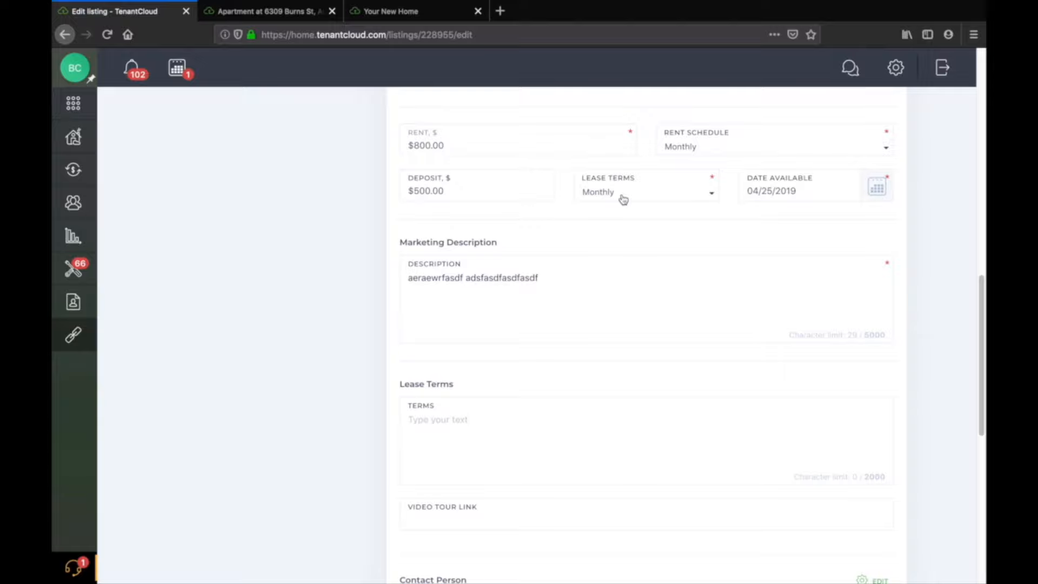
click(455, 196)
triple_click(479, 192)
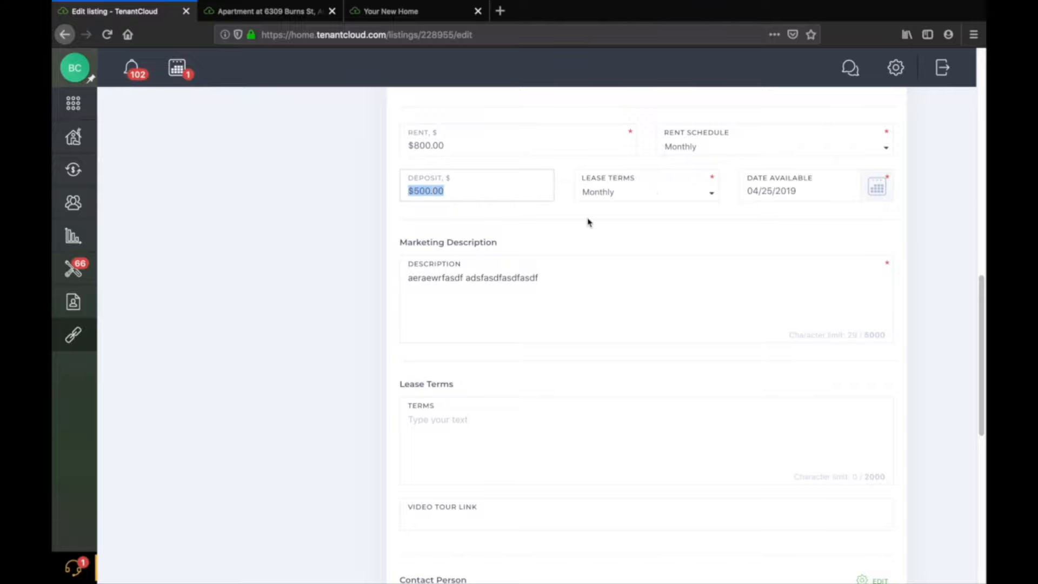
click(612, 213)
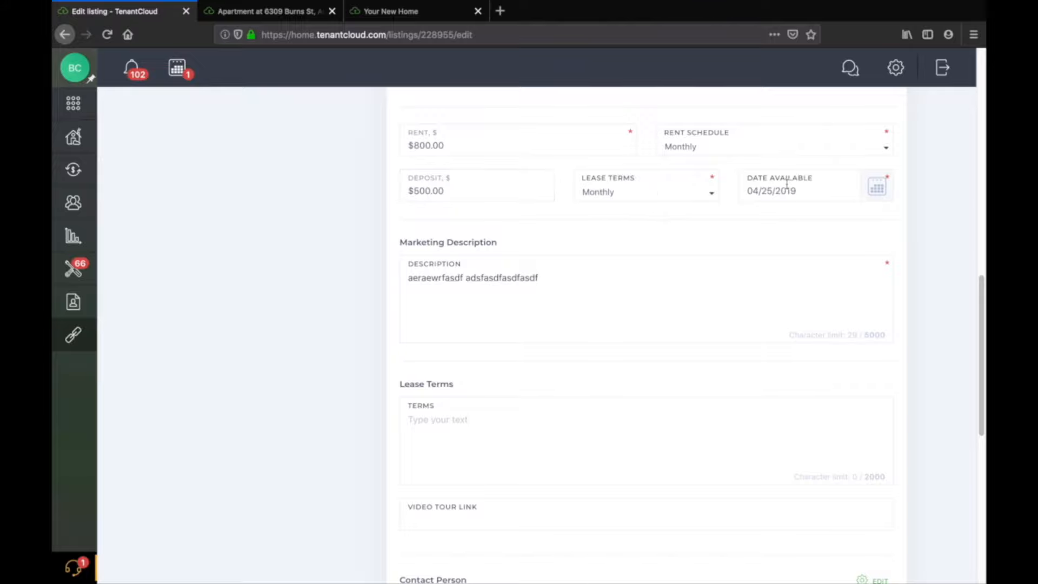
Set the listing's available date to 09/01/2019 using the date picker.
click(876, 188)
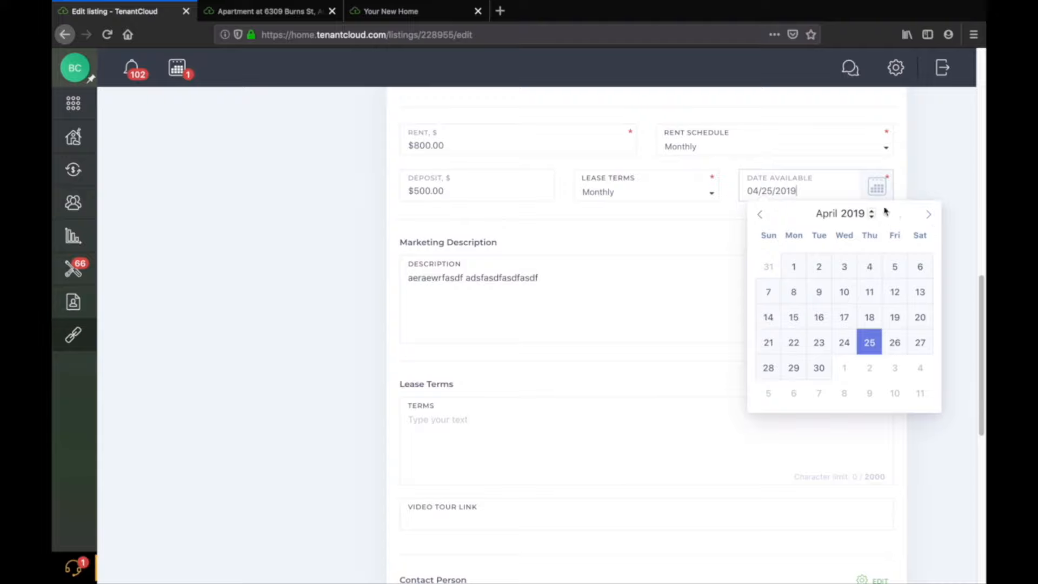
click(643, 293)
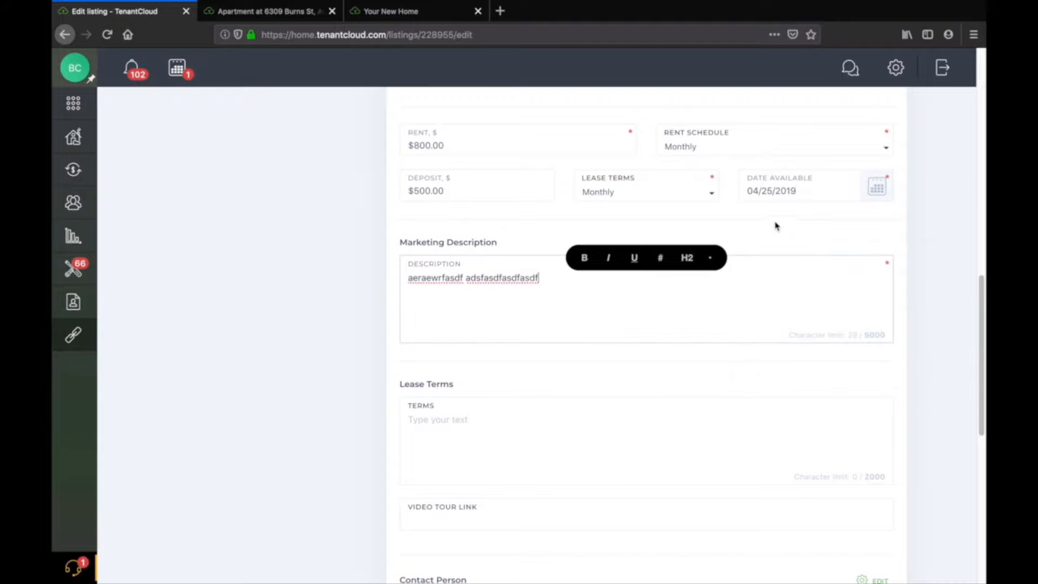
click(806, 191)
click(701, 224)
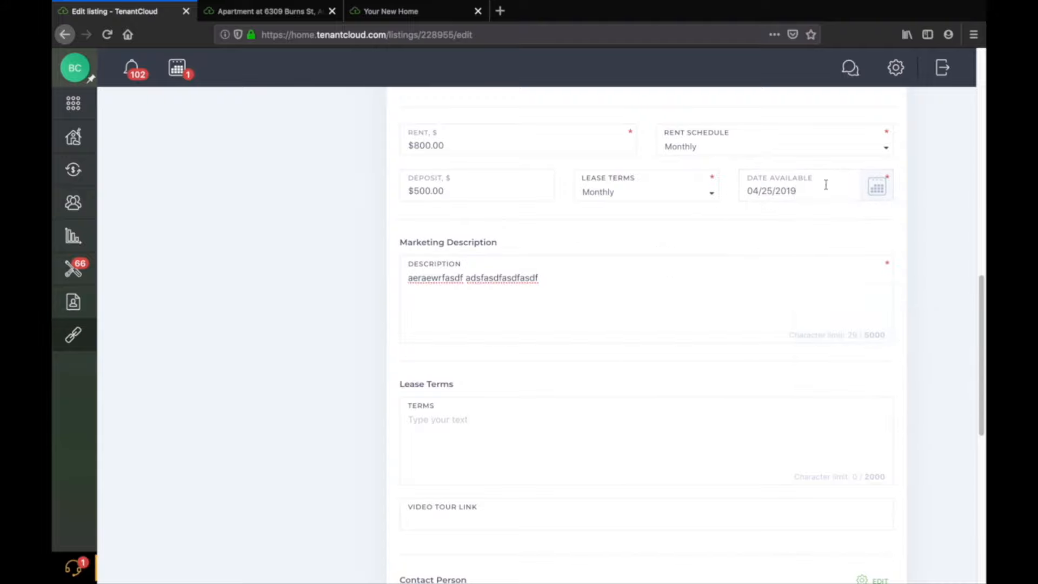
click(875, 187)
click(929, 216)
click(930, 215)
click(929, 216)
click(929, 215)
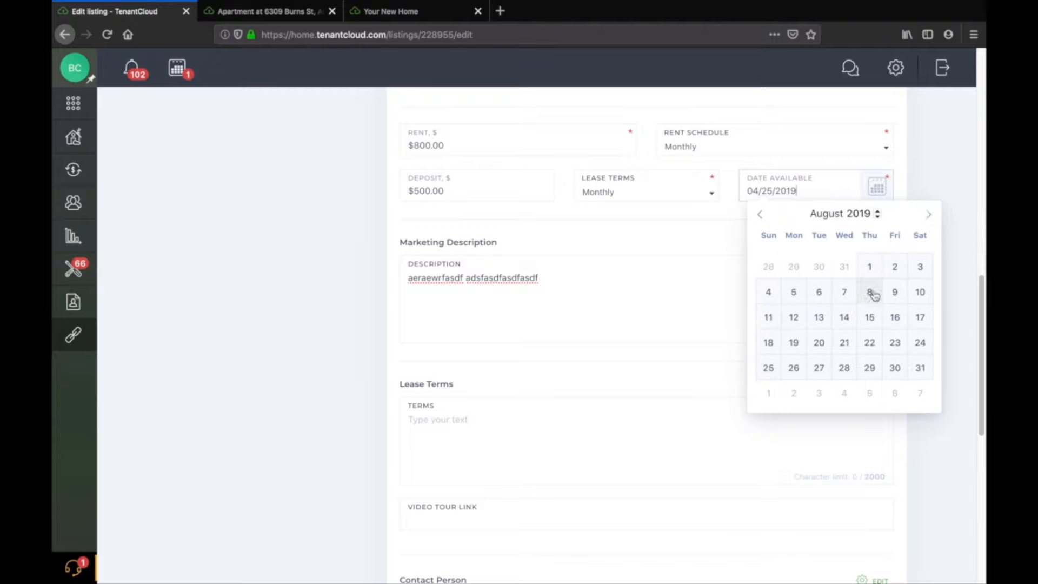
click(928, 215)
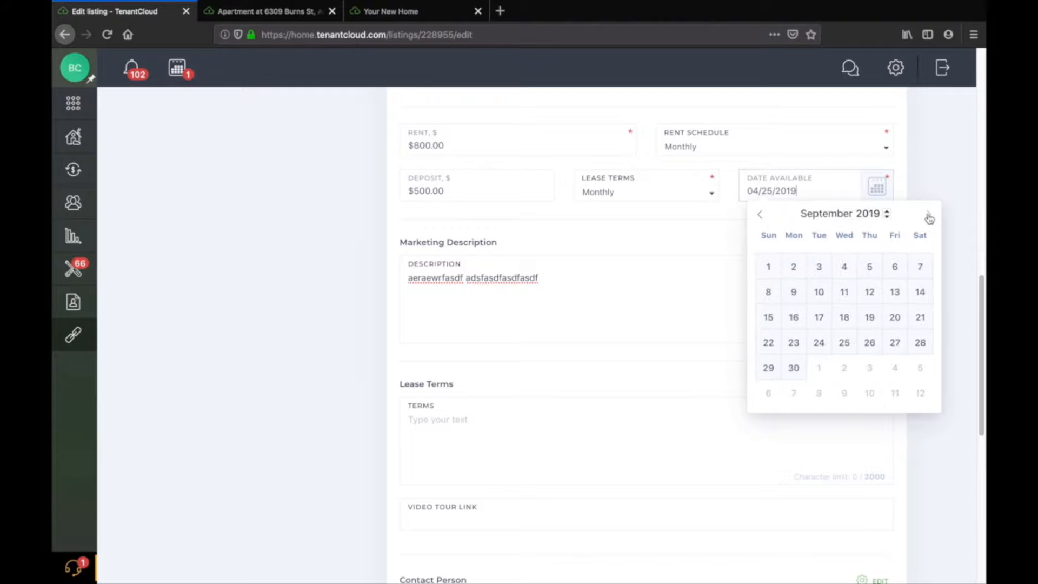
click(776, 264)
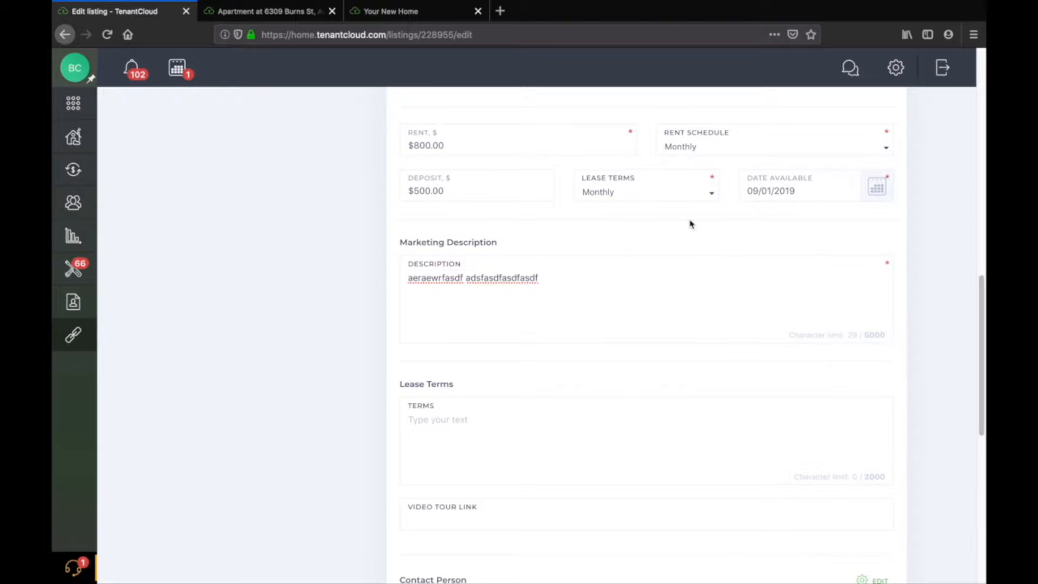
Replace the marketing description with the text "asdfasdf asdfa sdfasdf ad".
click(592, 282)
scroll(591, 283, down, 1)
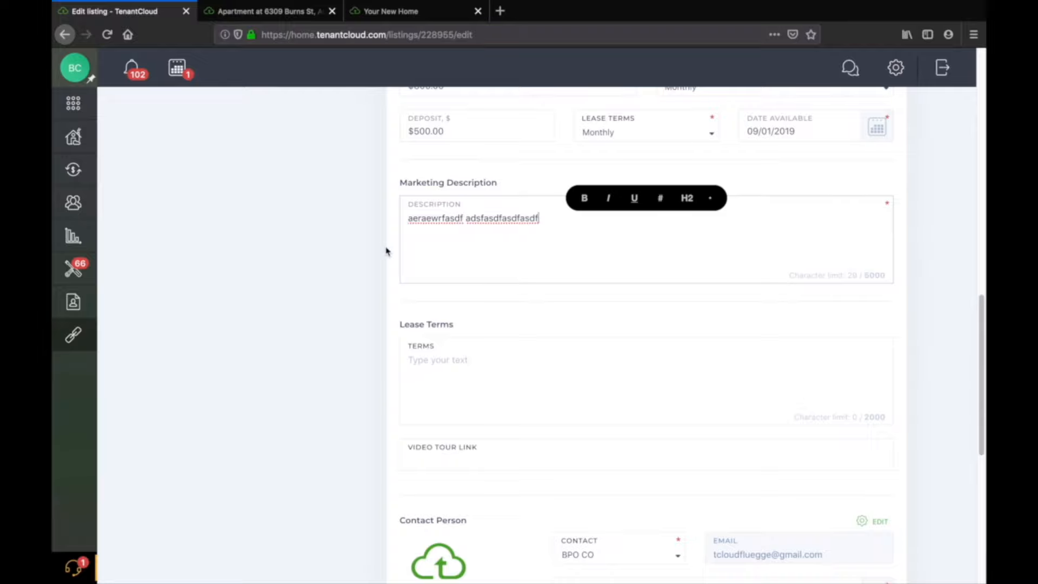
triple_click(514, 217)
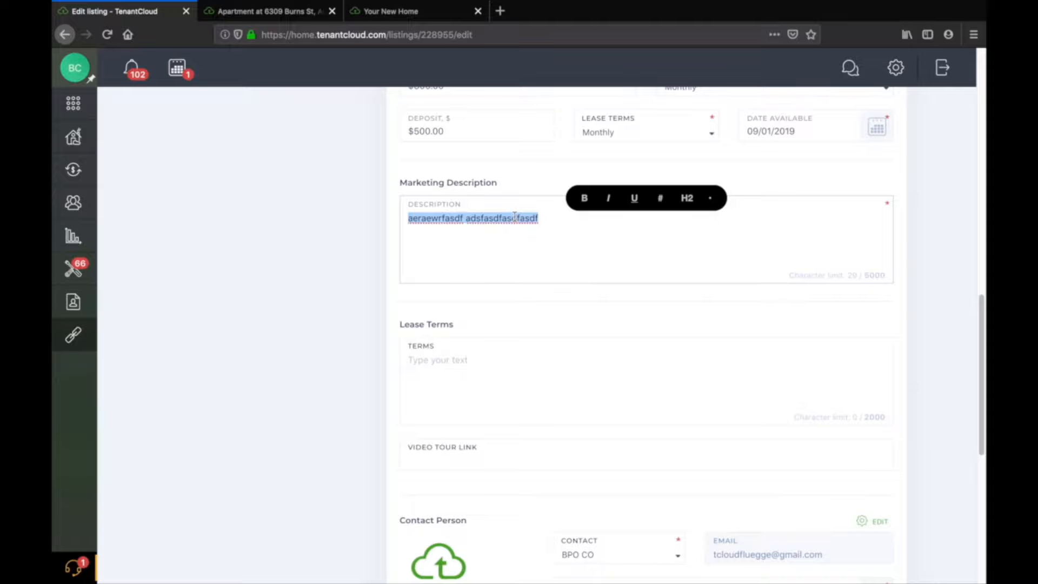
scroll(515, 216, up, 1)
click(556, 264)
triple_click(547, 259)
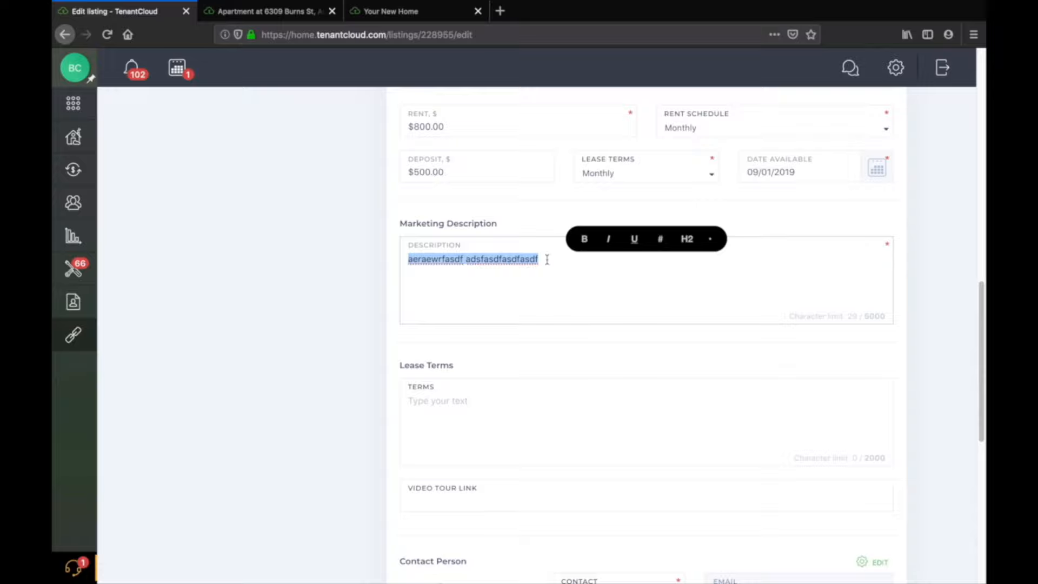
key(BackSpace)
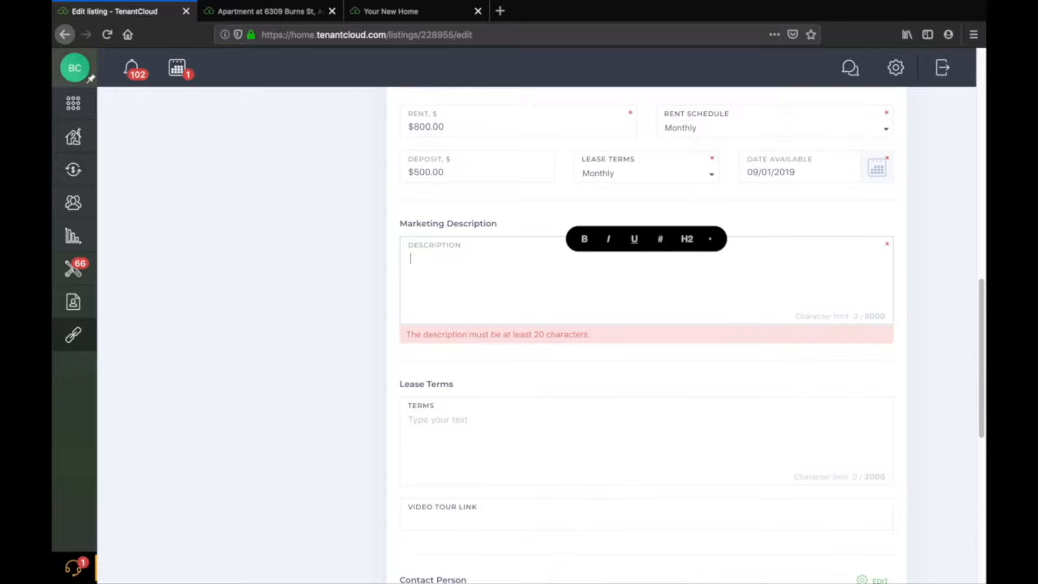
text(-)
key(BackSpace)
scroll(514, 262, up, 6)
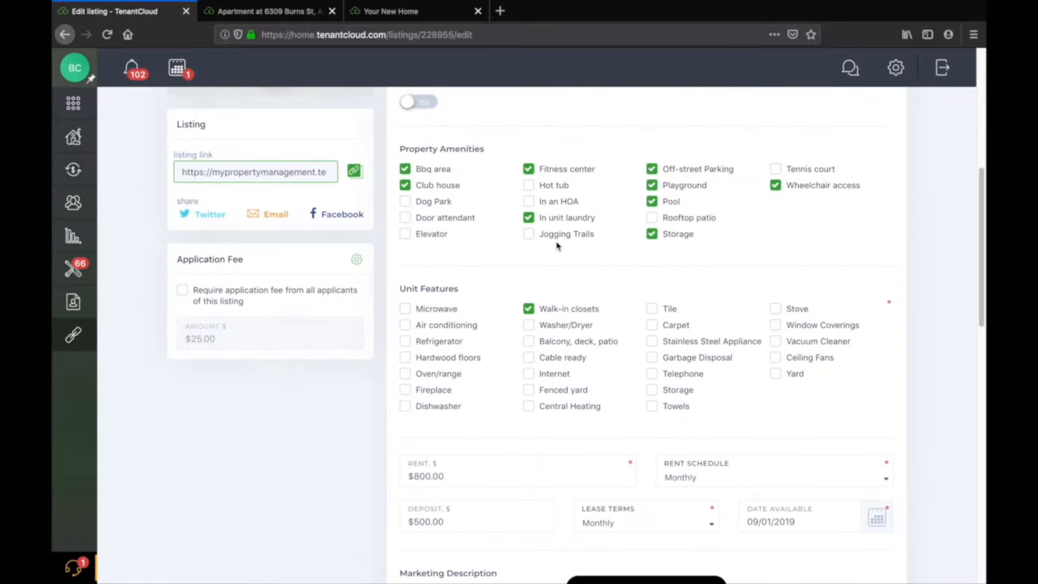
scroll(556, 244, down, 4)
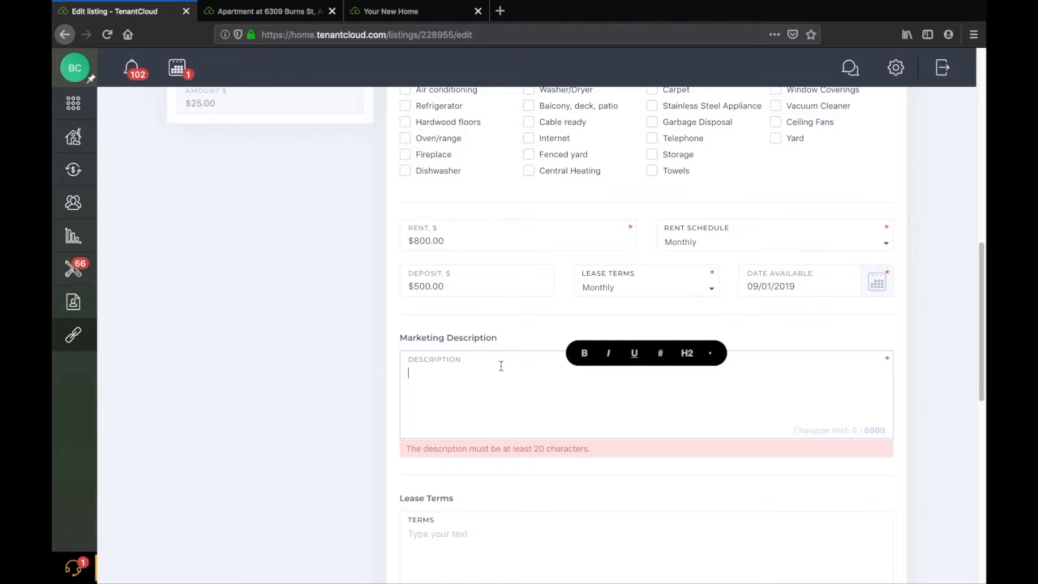
text(asdfasdf asdfa sdfasdf ad)
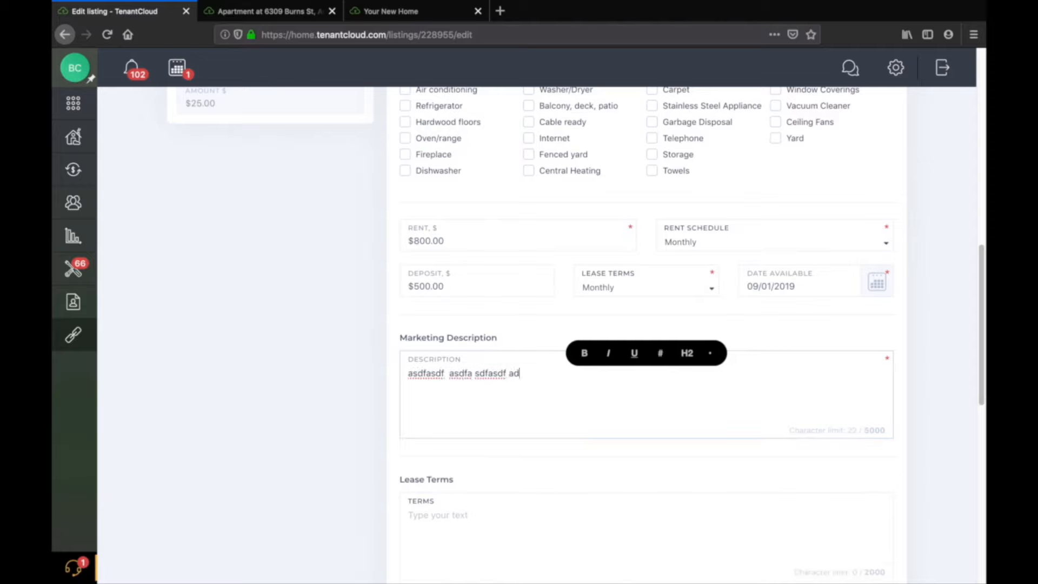
Examine the lease terms, video tour link and contact person sections of the listing form.
scroll(470, 339, down, 4)
click(471, 339)
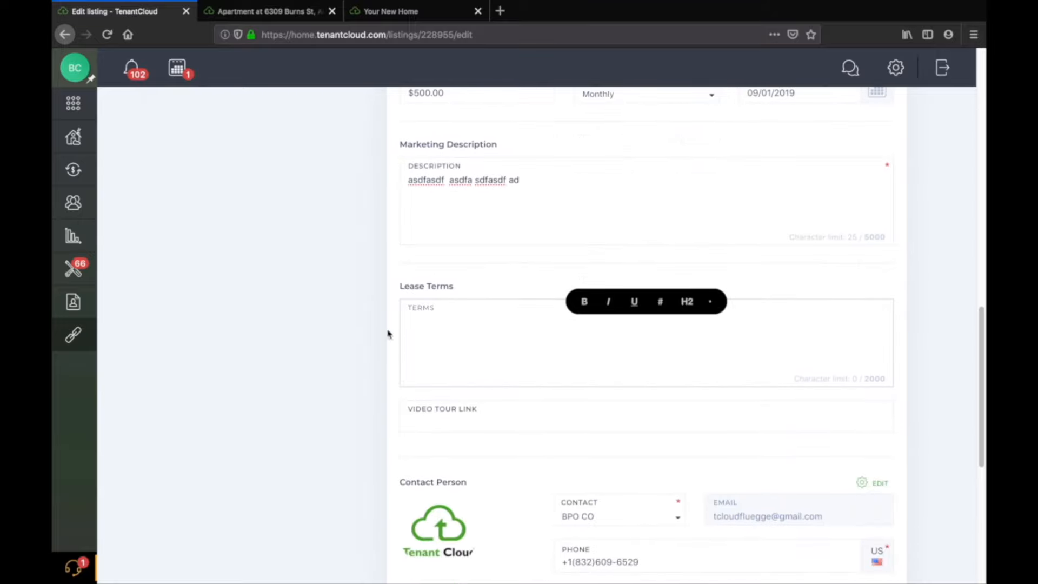
scroll(354, 327, down, 3)
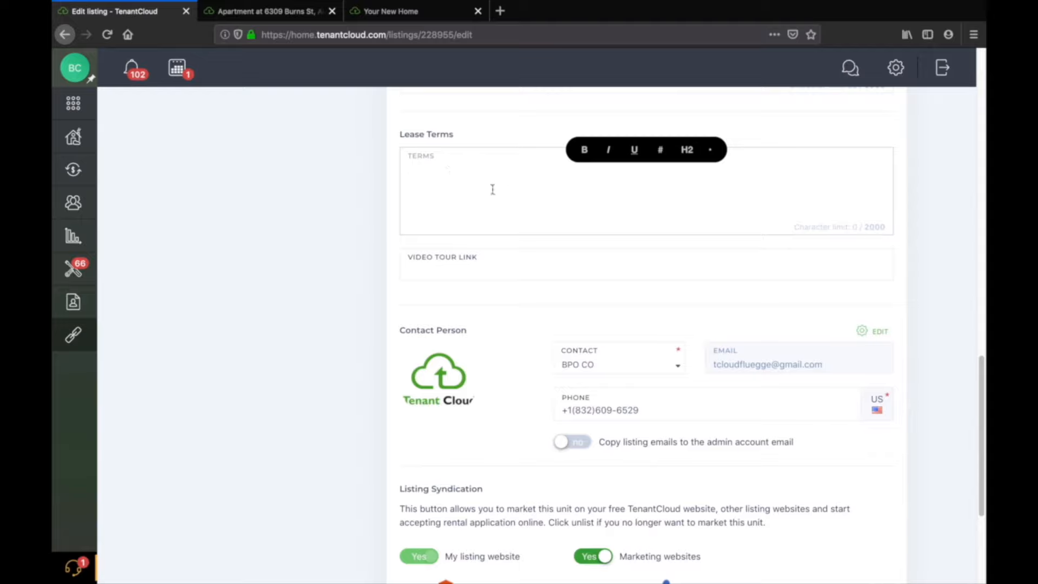
scroll(457, 171, down, 1)
click(452, 135)
click(468, 136)
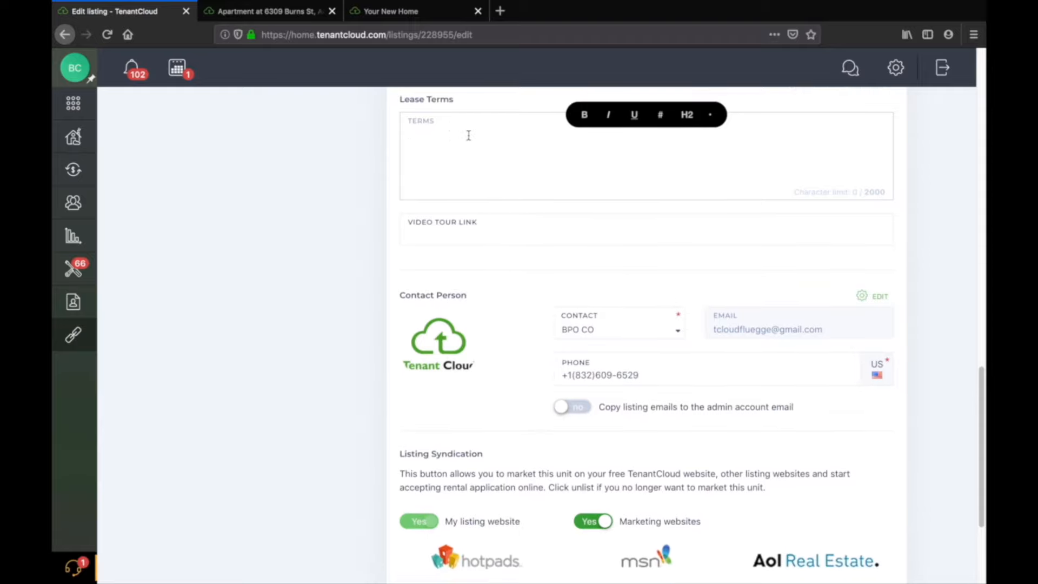
click(470, 136)
click(485, 135)
scroll(335, 254, down, 2)
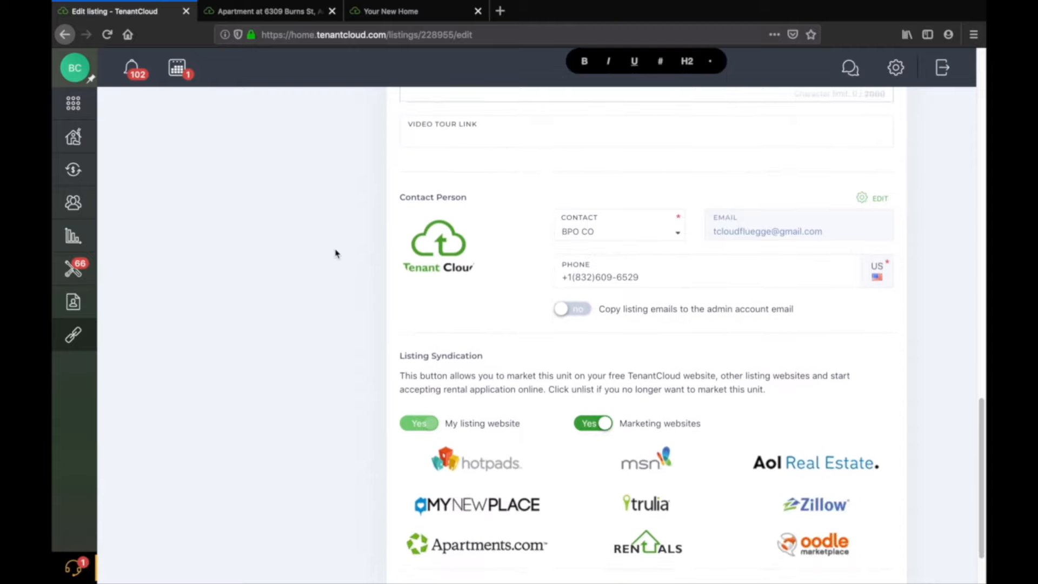
click(597, 132)
click(302, 196)
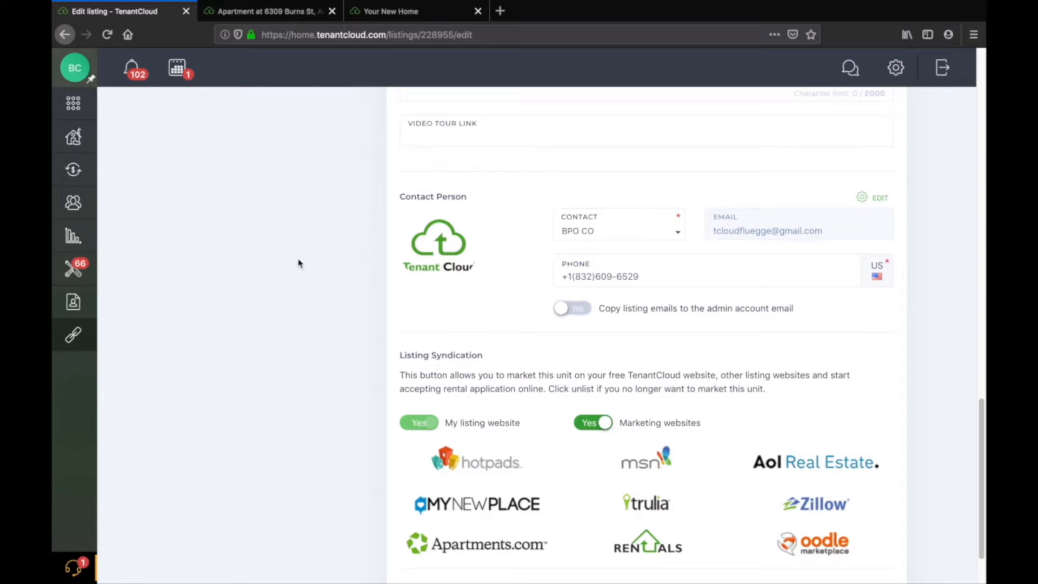
click(517, 132)
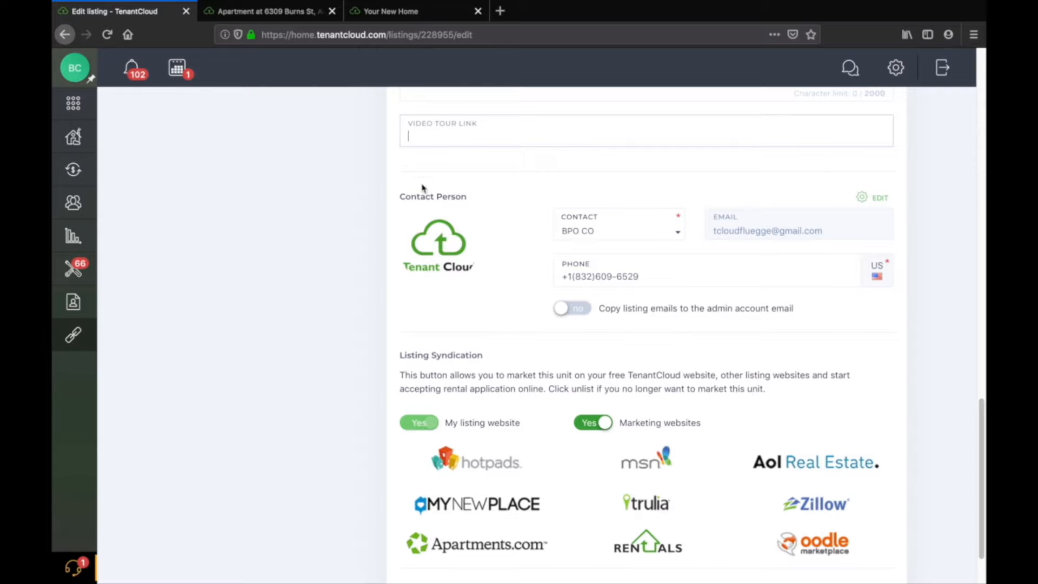
click(481, 132)
click(457, 134)
click(355, 227)
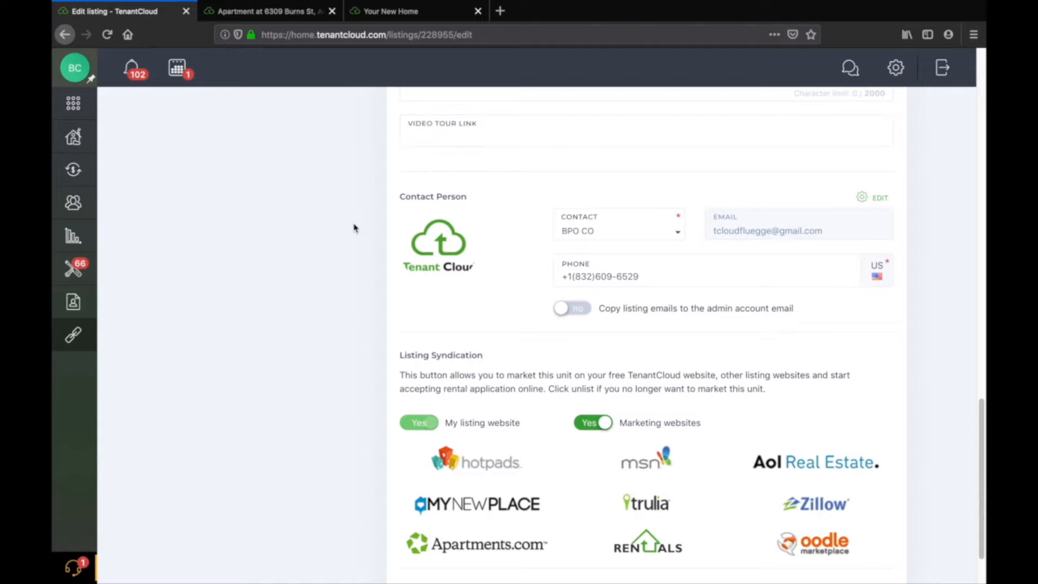
scroll(355, 227, down, 1)
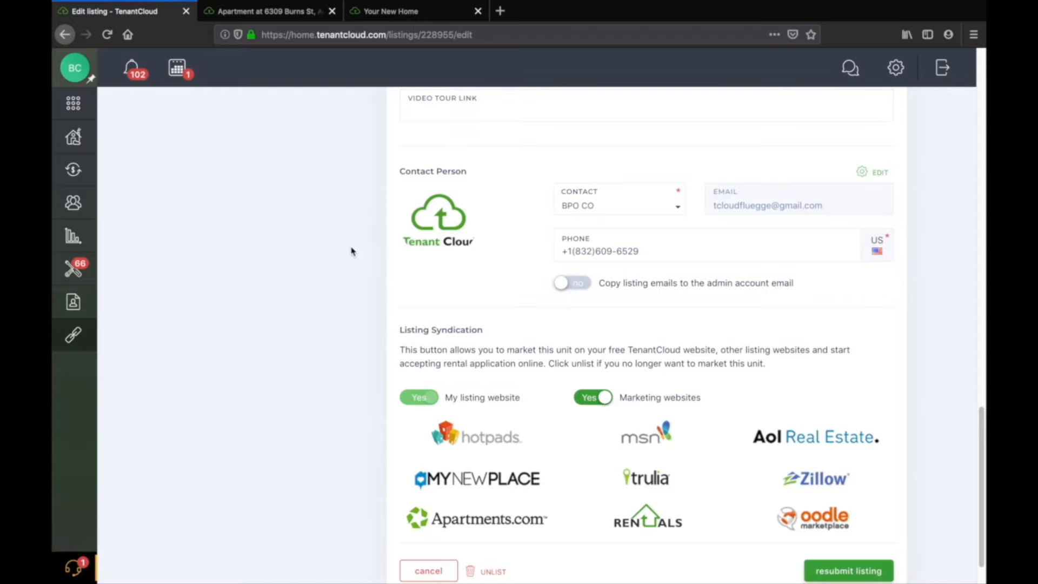
scroll(354, 258, down, 2)
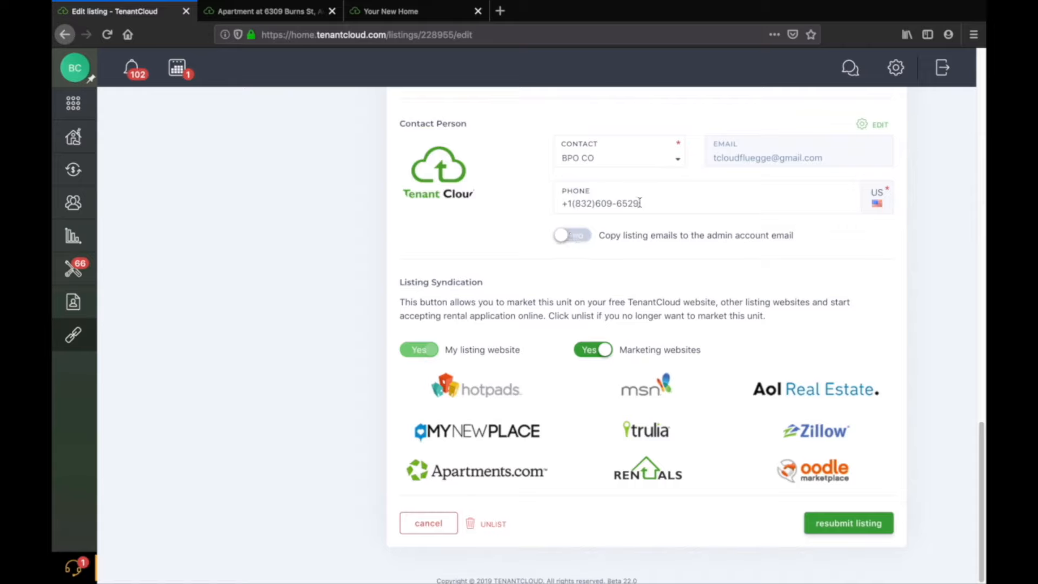
Try switching the contact person to Chris Admin, then reselect BPO CO.
click(632, 160)
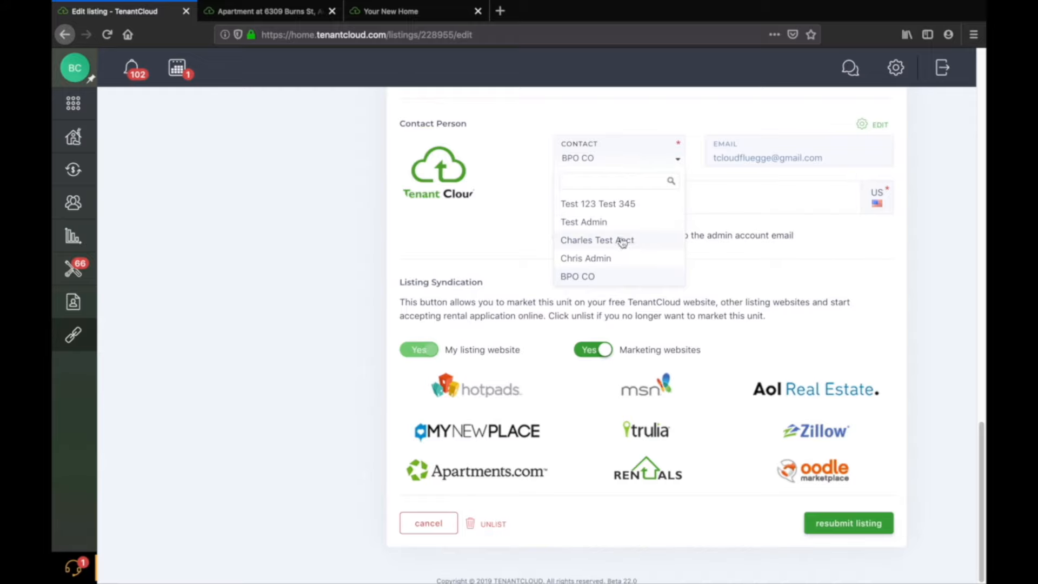
click(622, 258)
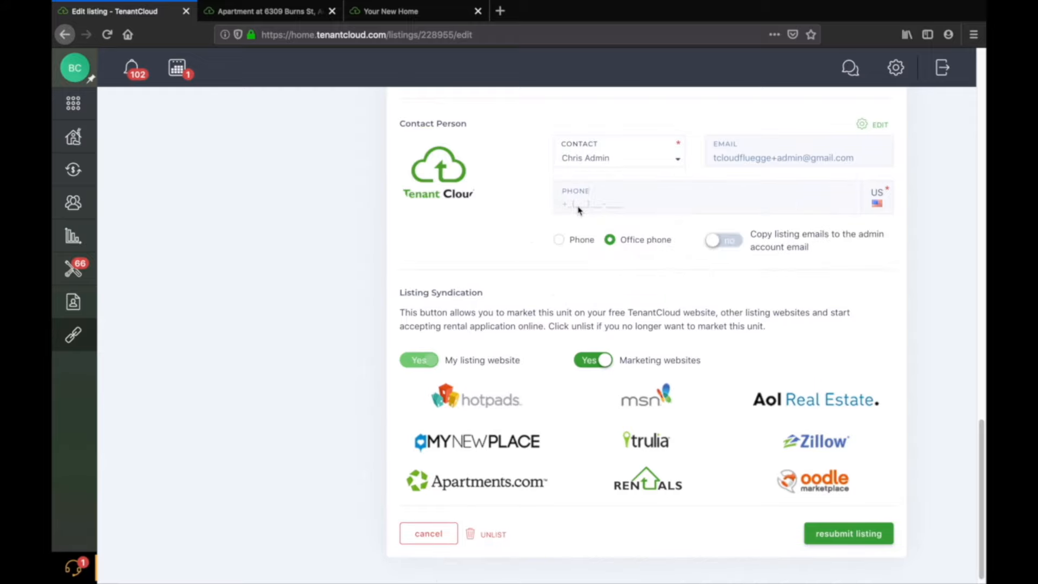
click(597, 157)
click(595, 276)
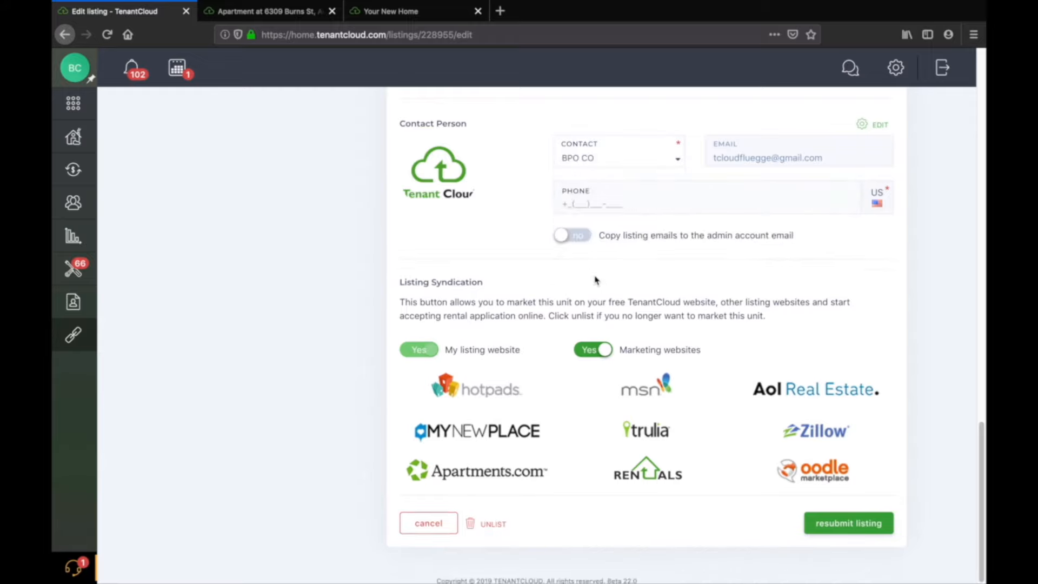
Enter the contact's phone number and turn on copying listing emails to the admin account email.
click(571, 205)
click(494, 230)
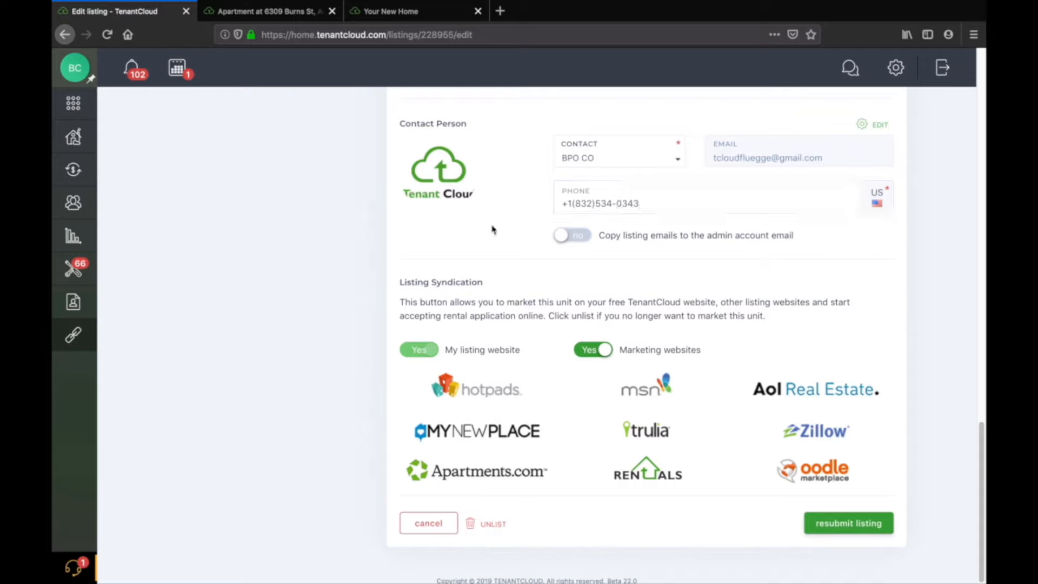
click(576, 237)
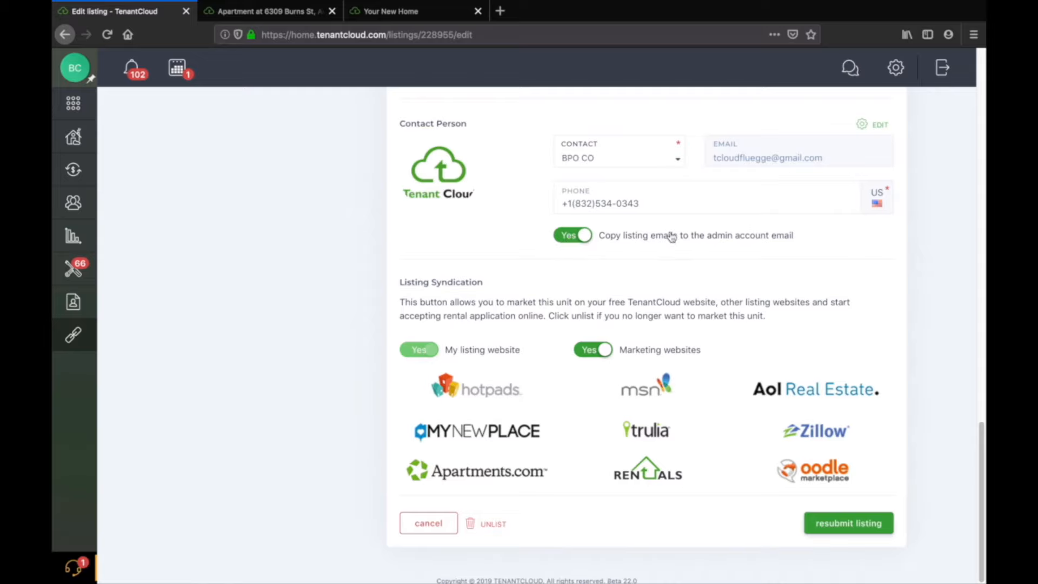
scroll(577, 351, down, 1)
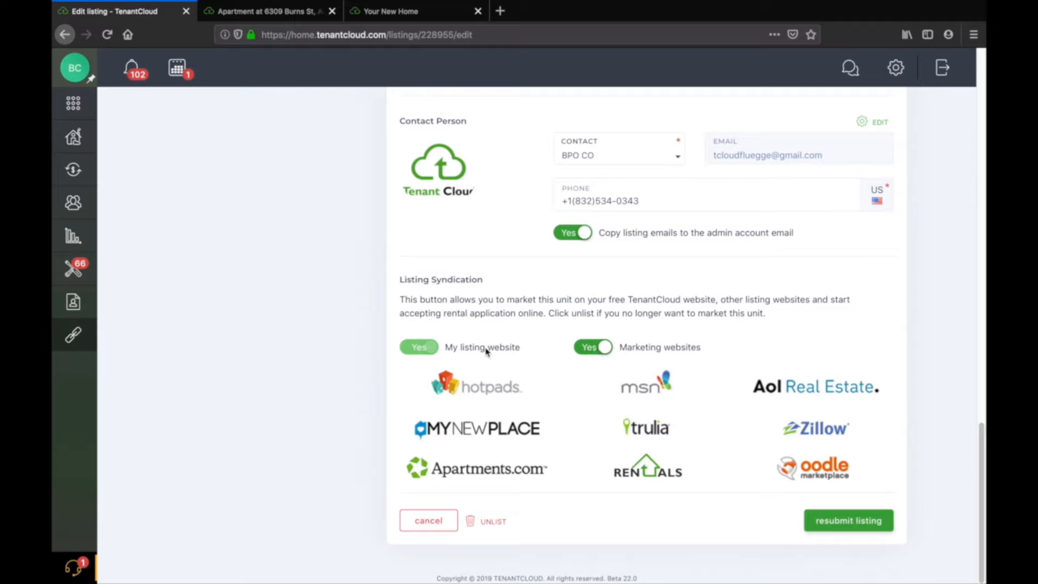
Check the public listing page tab, then return to review the edit form.
click(278, 11)
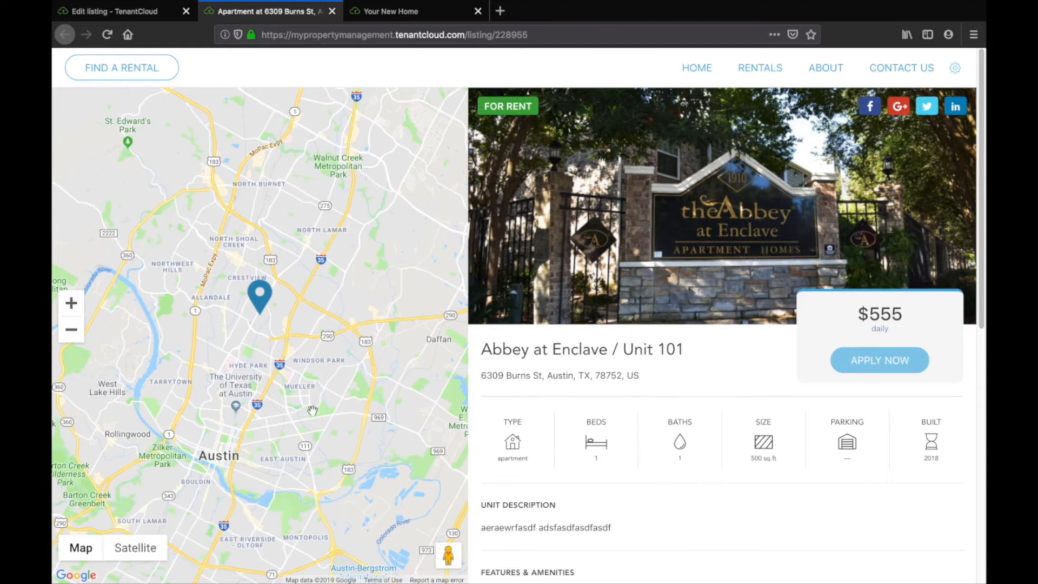
click(130, 13)
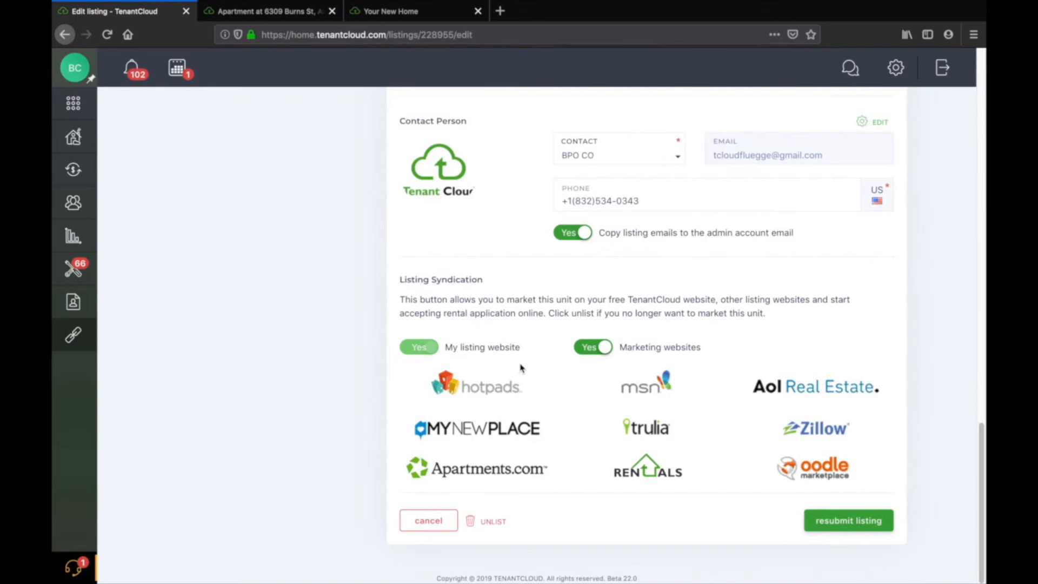
click(590, 350)
click(593, 466)
scroll(591, 452, up, 20)
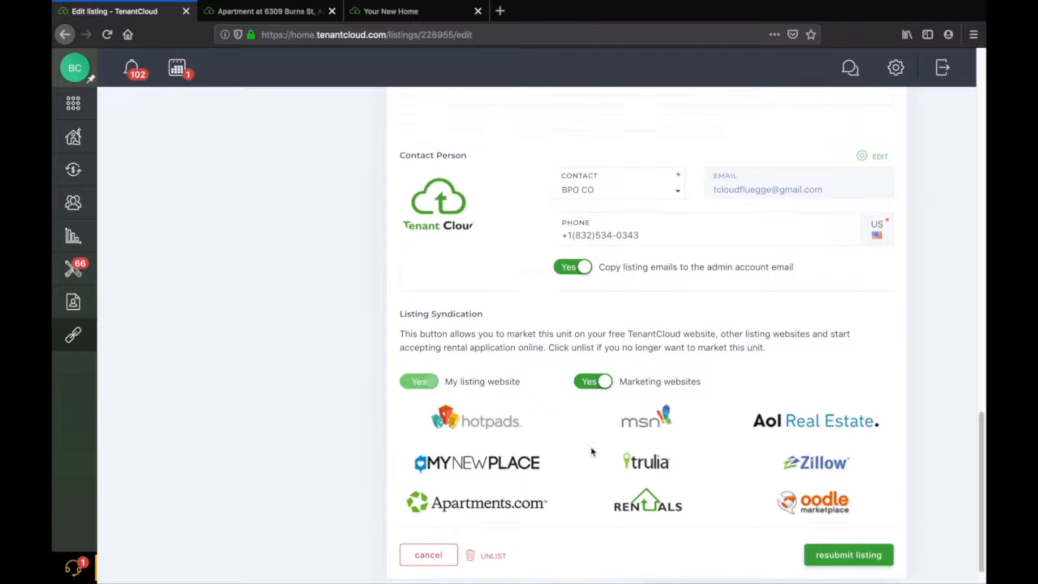
scroll(591, 452, down, 5)
scroll(591, 452, down, 15)
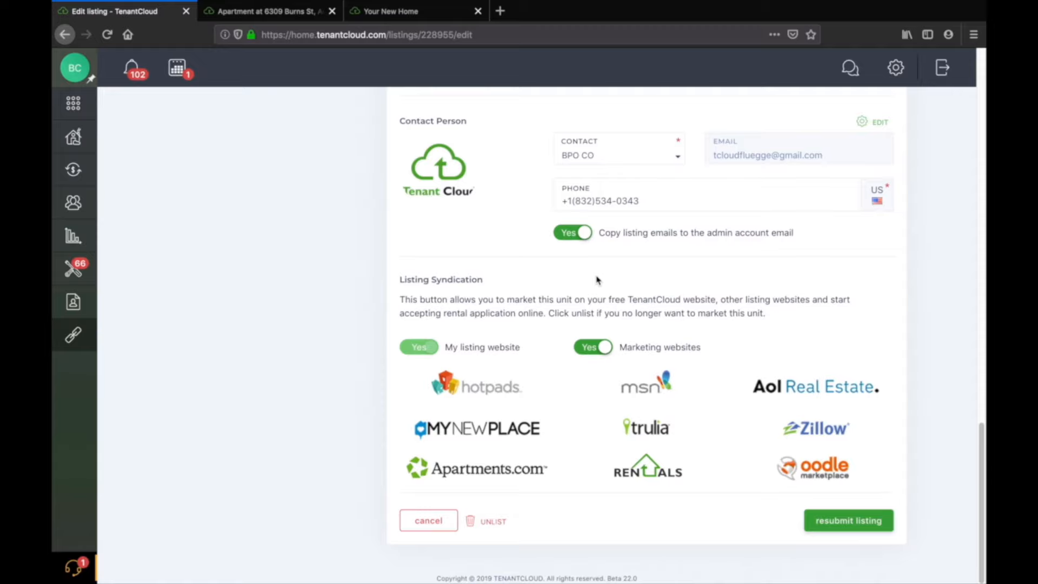
scroll(616, 184, up, 15)
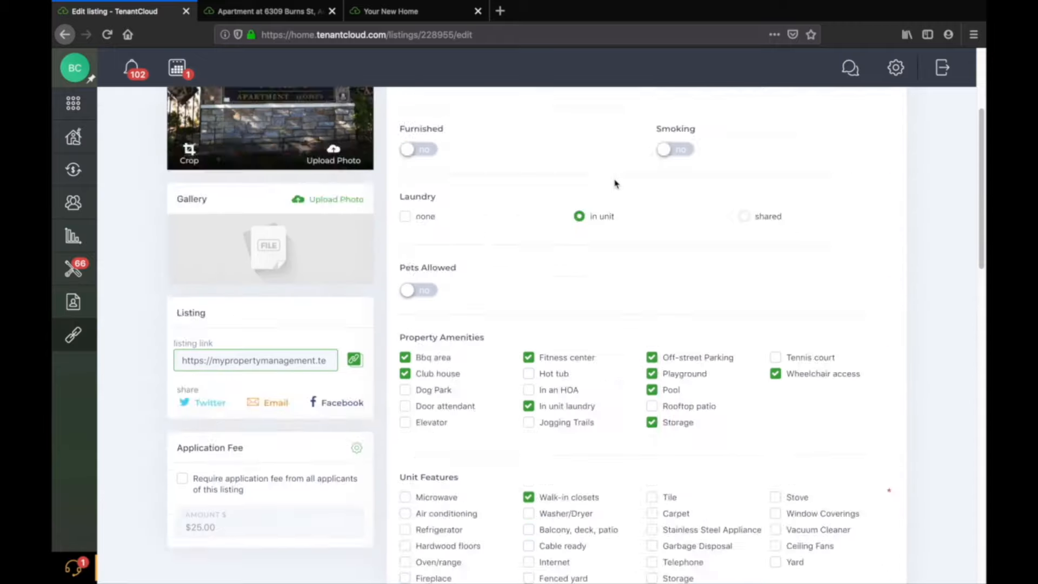
Review the property information, amenities and unit features sections of the edit listing form.
scroll(386, 243, down, 3)
scroll(387, 244, down, 1)
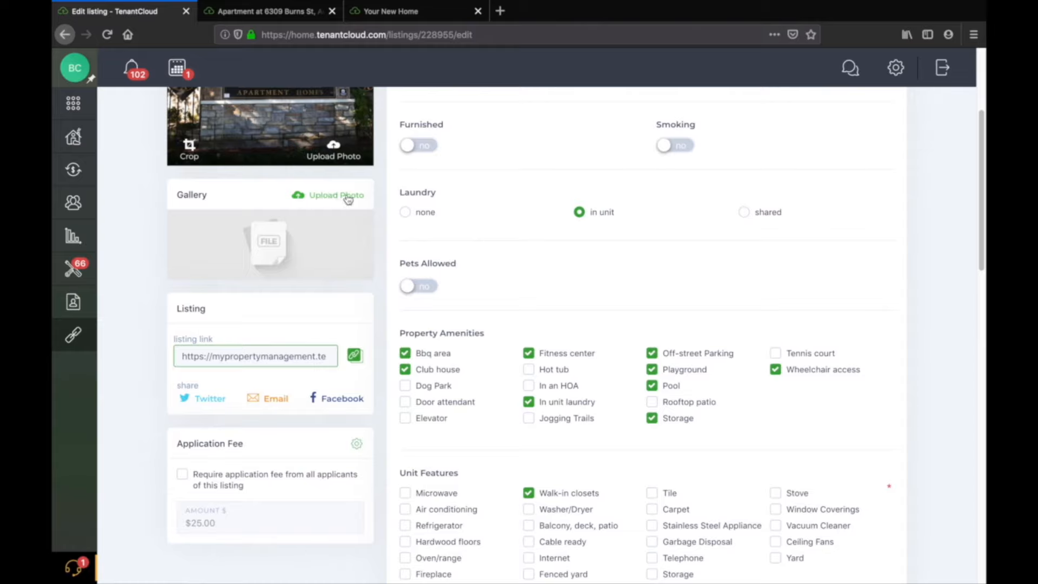
scroll(345, 200, up, 3)
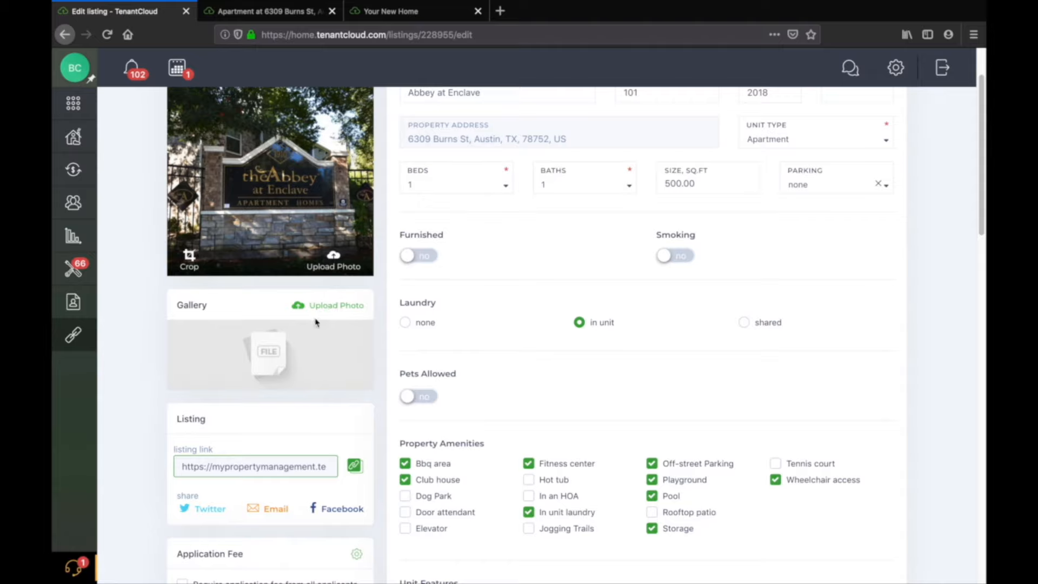
scroll(545, 297, up, 2)
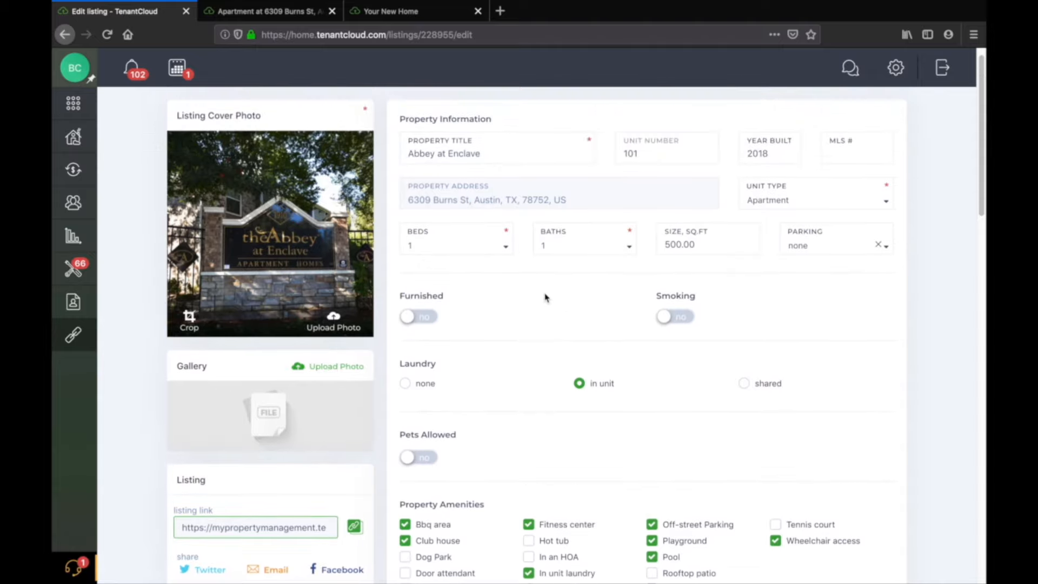
scroll(286, 402, down, 2)
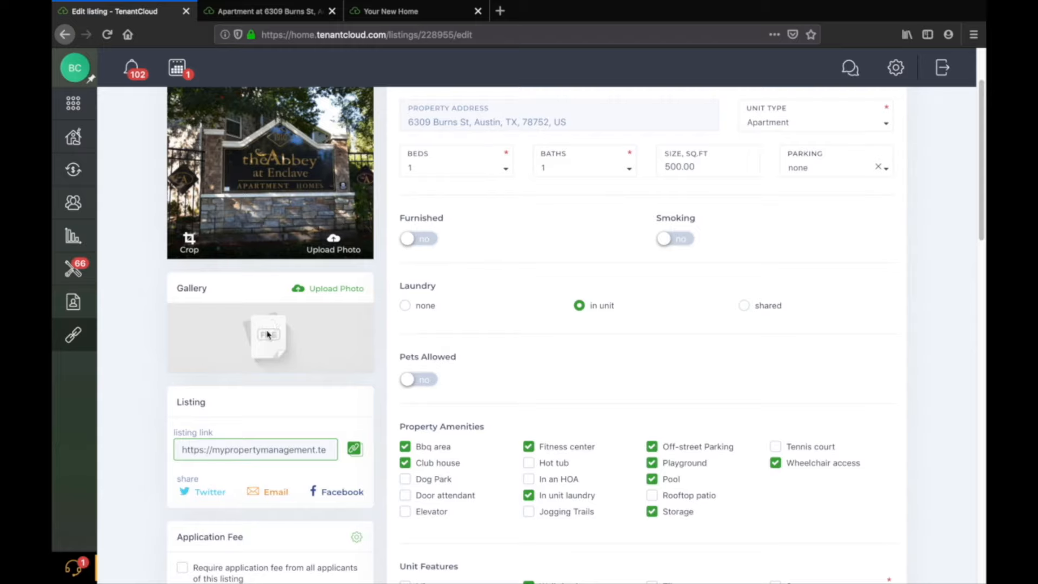
scroll(581, 261, down, 13)
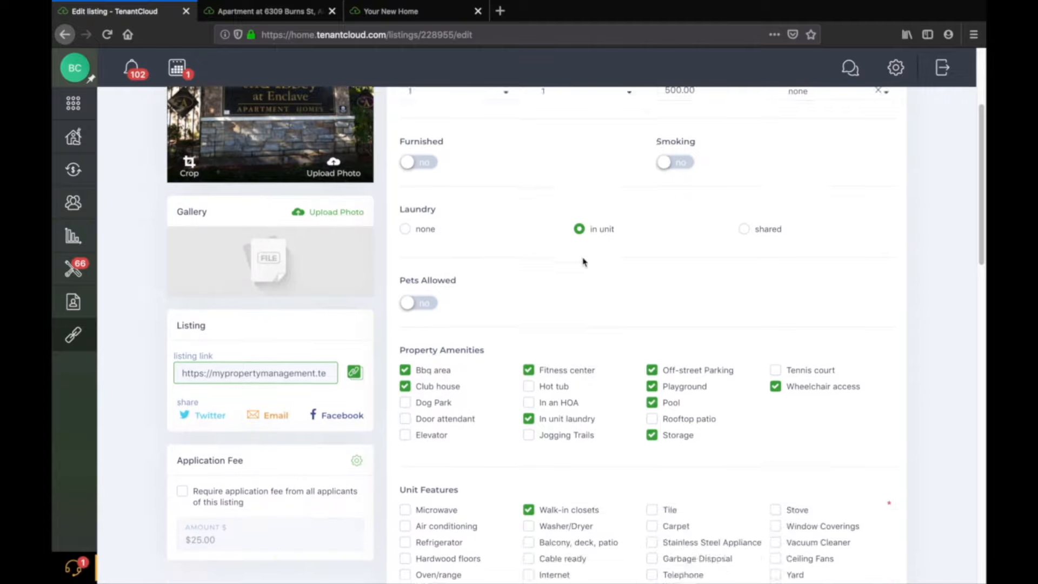
scroll(583, 262, up, 10)
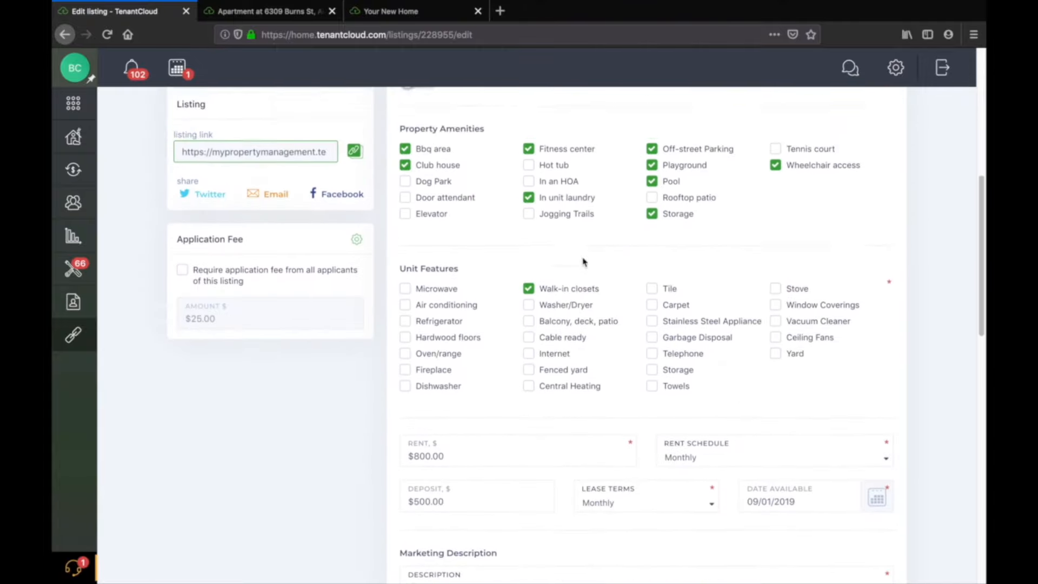
scroll(611, 294, up, 4)
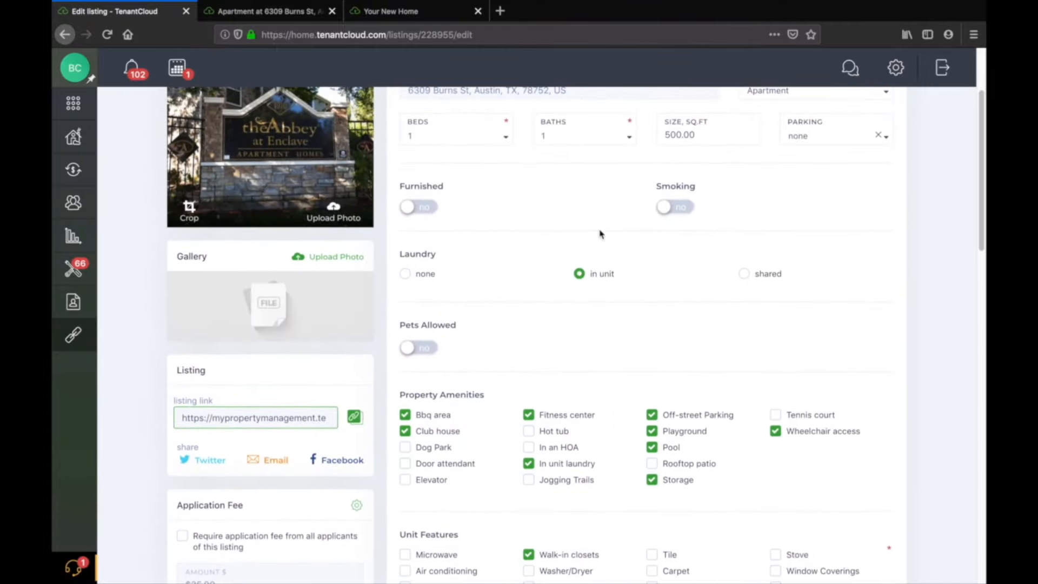
scroll(604, 295, up, 3)
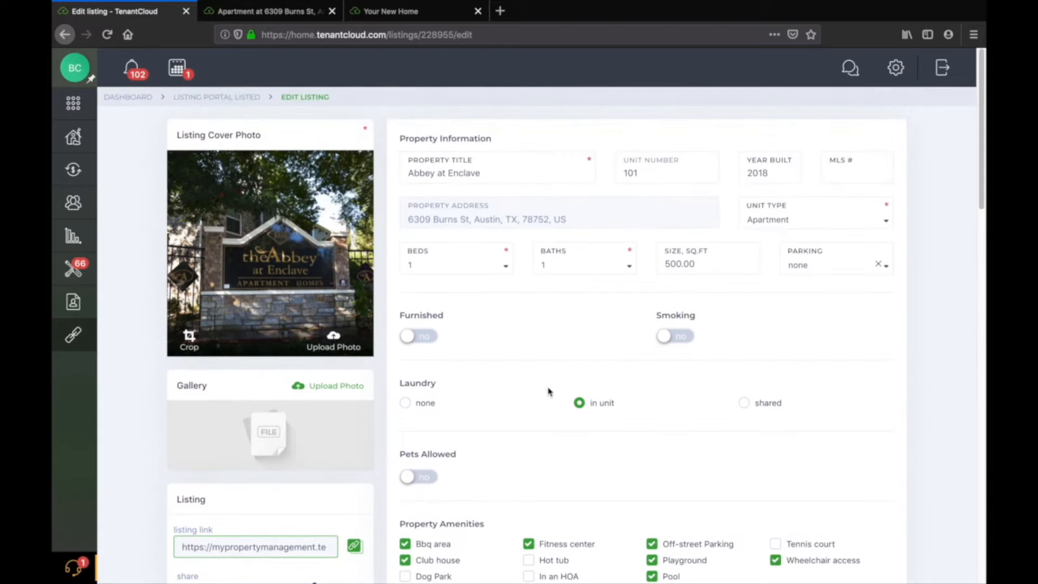